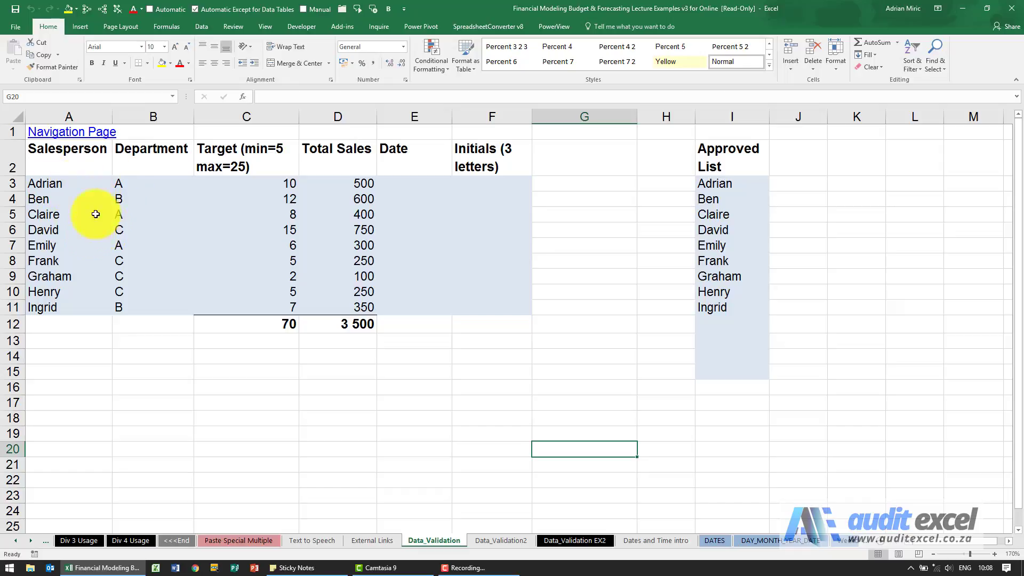
Step: Select cell A3, Adrian's name, at the top of the salesperson column
left_click(73, 184)
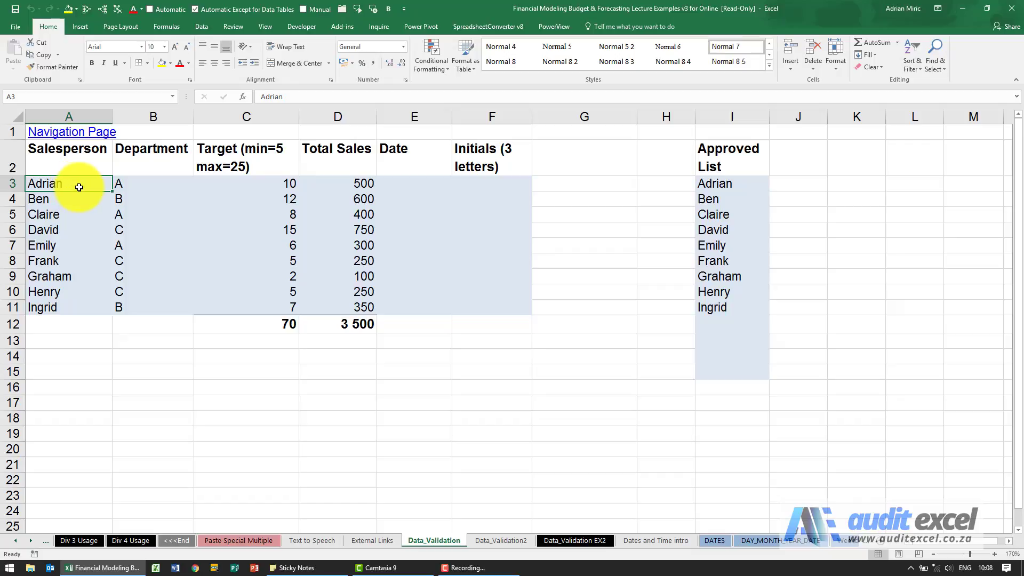
Step: Give A3:A11 a List validation sourced from the Approved List range $I$3:$I$15
left_click_drag(79, 186, 88, 307)
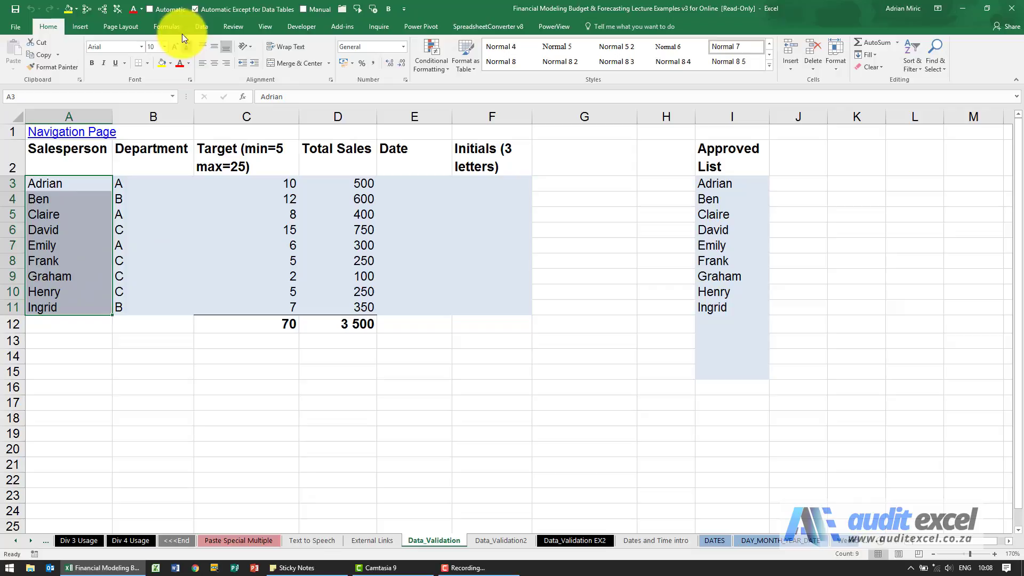
left_click(198, 26)
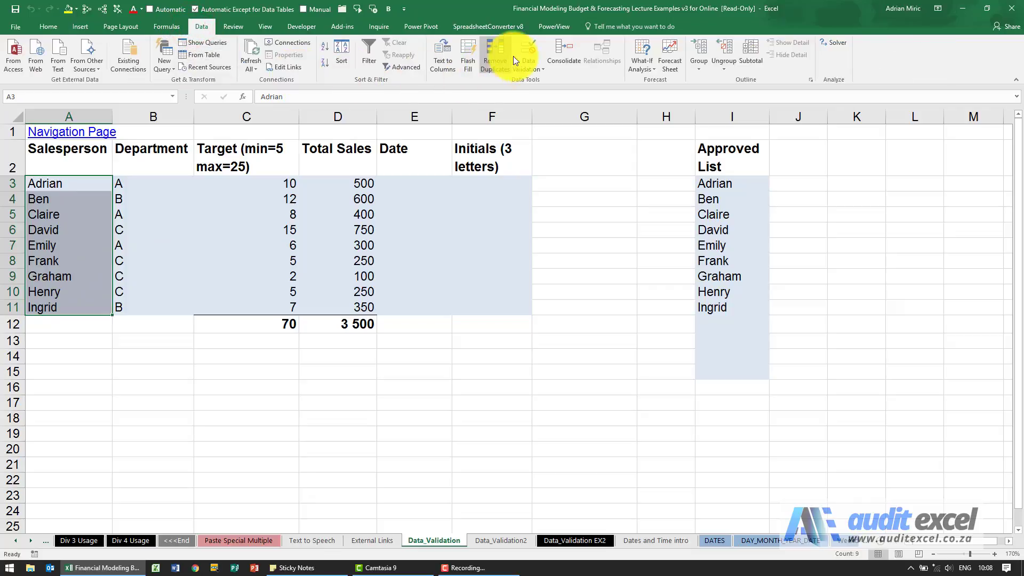
left_click(527, 47)
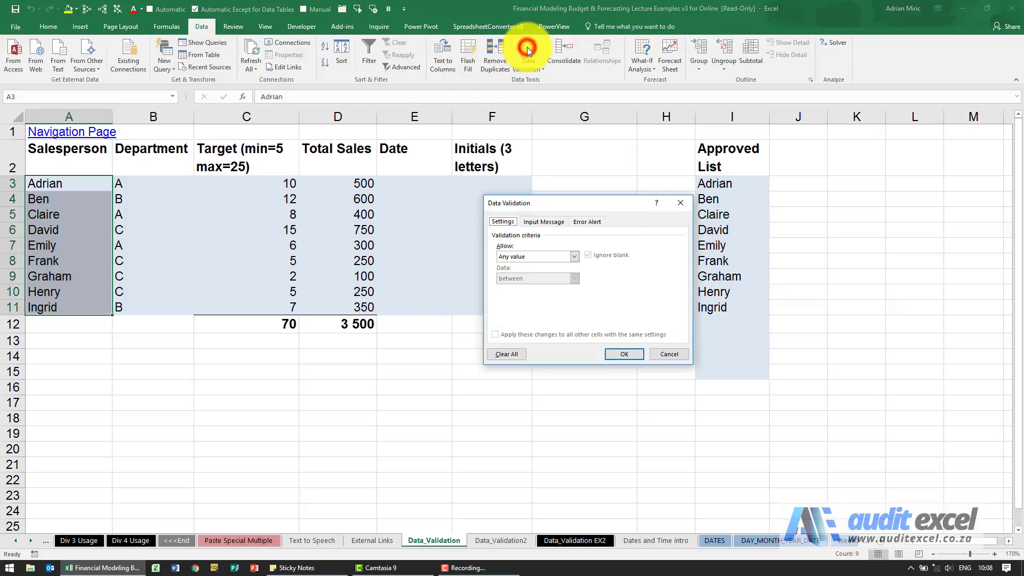
left_click_drag(566, 205, 257, 210)
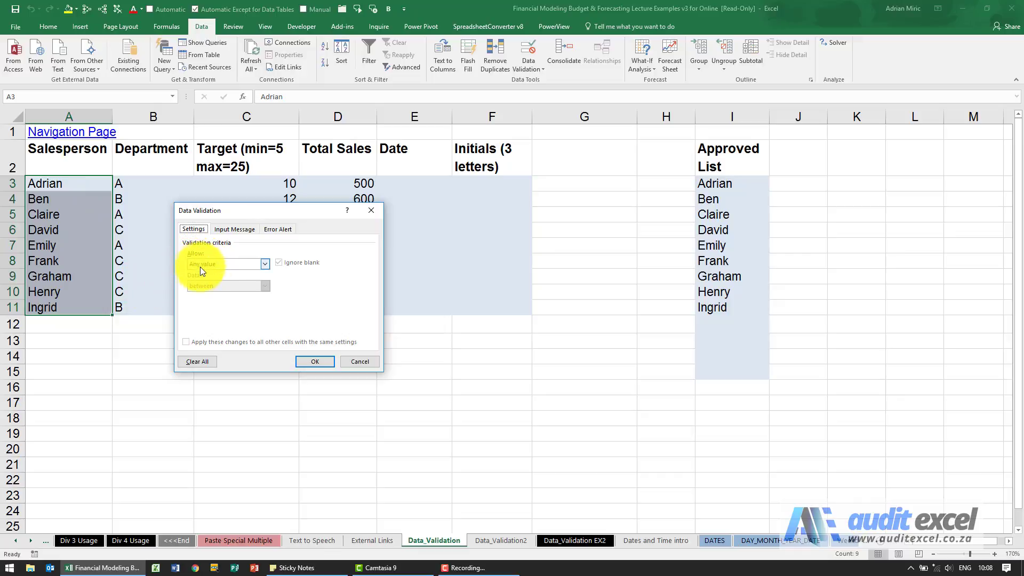
left_click(266, 264)
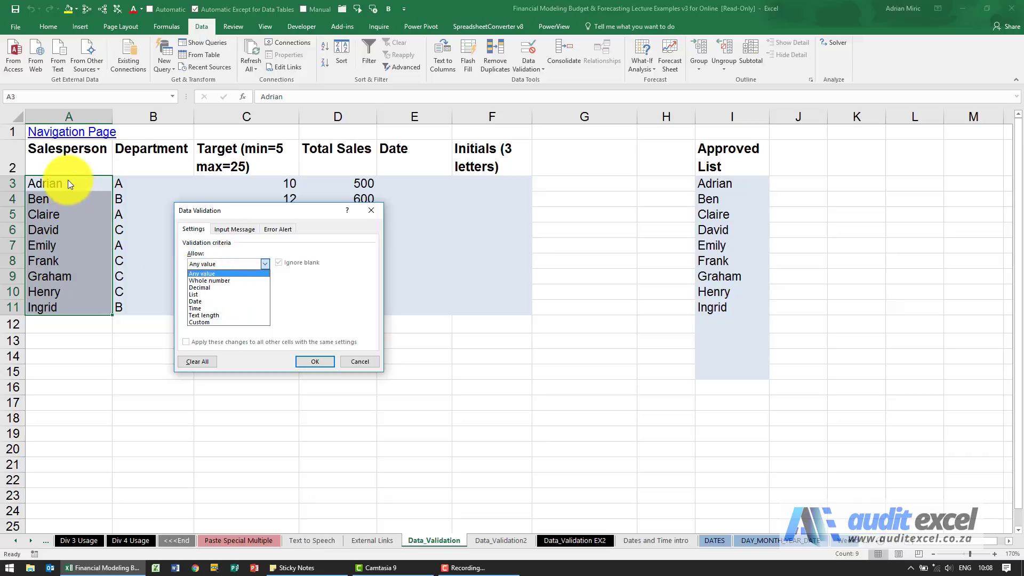
left_click(202, 292)
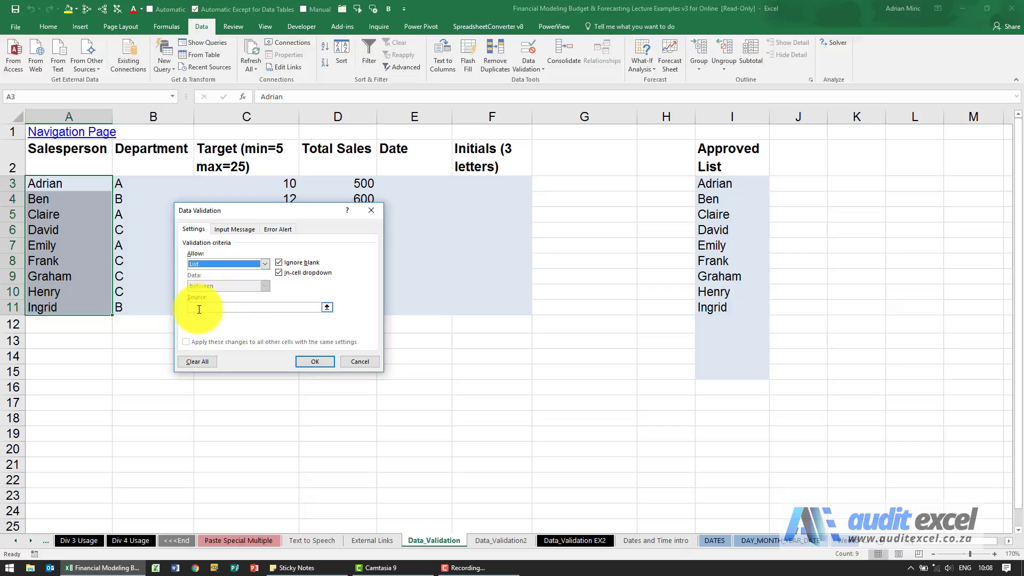
left_click(212, 308)
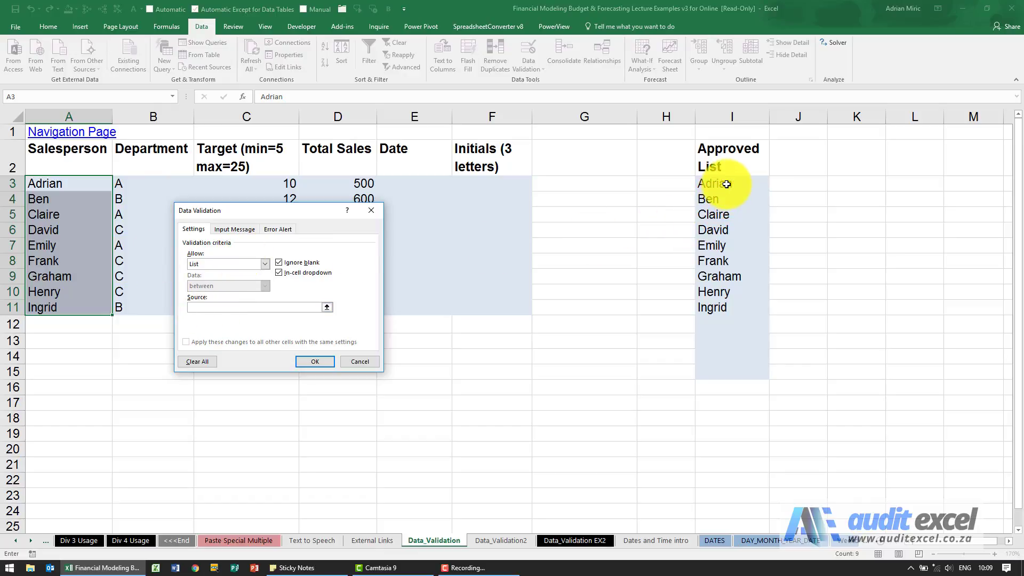
left_click_drag(725, 184, 730, 305)
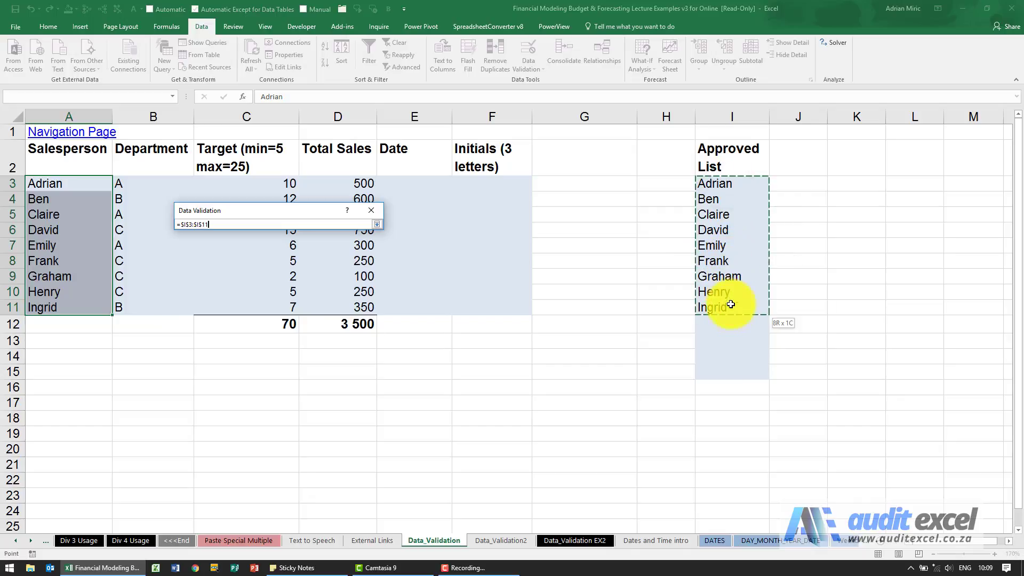
left_click_drag(730, 305, 732, 366)
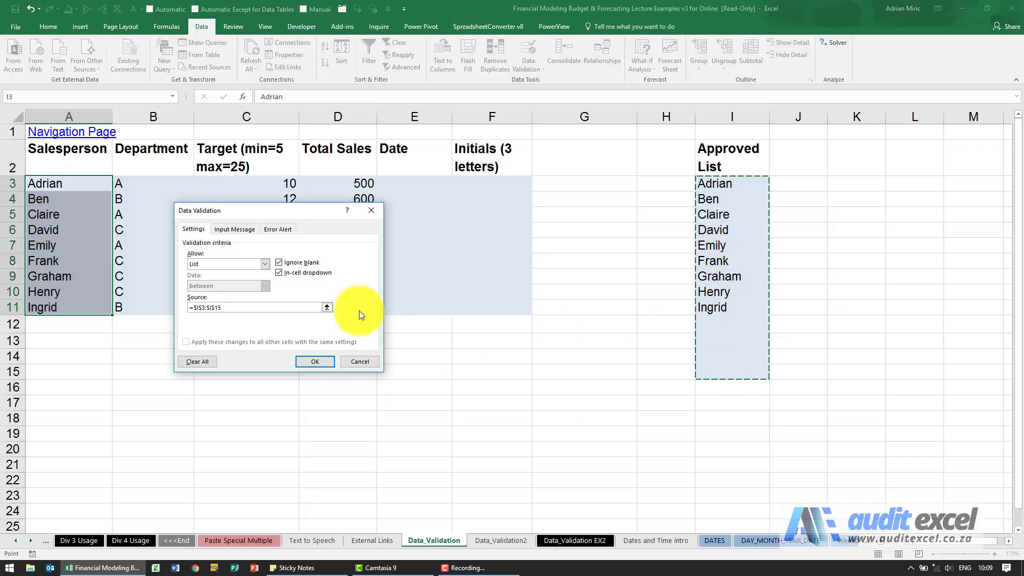
left_click(312, 362)
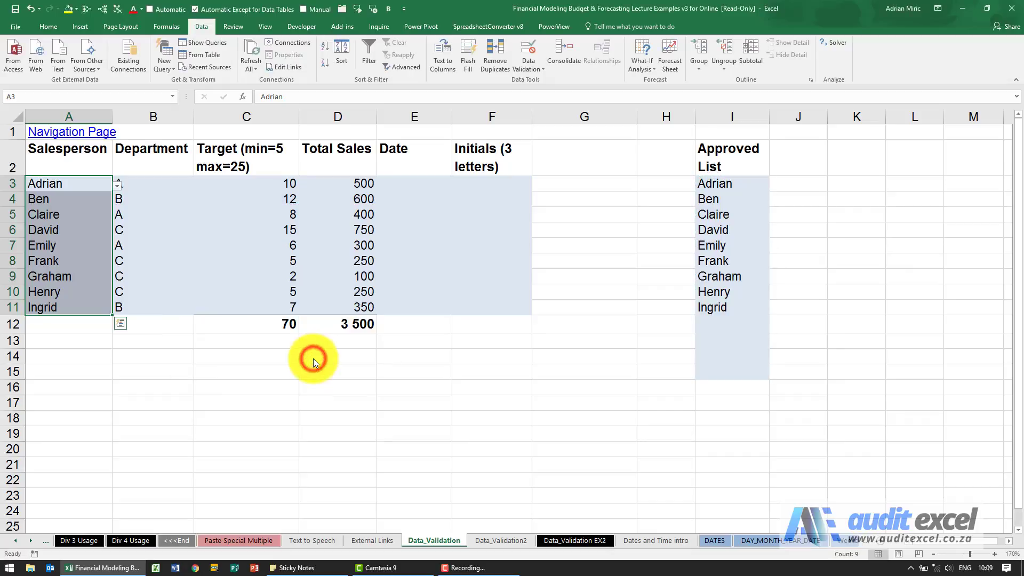
left_click(77, 276)
left_click(70, 185)
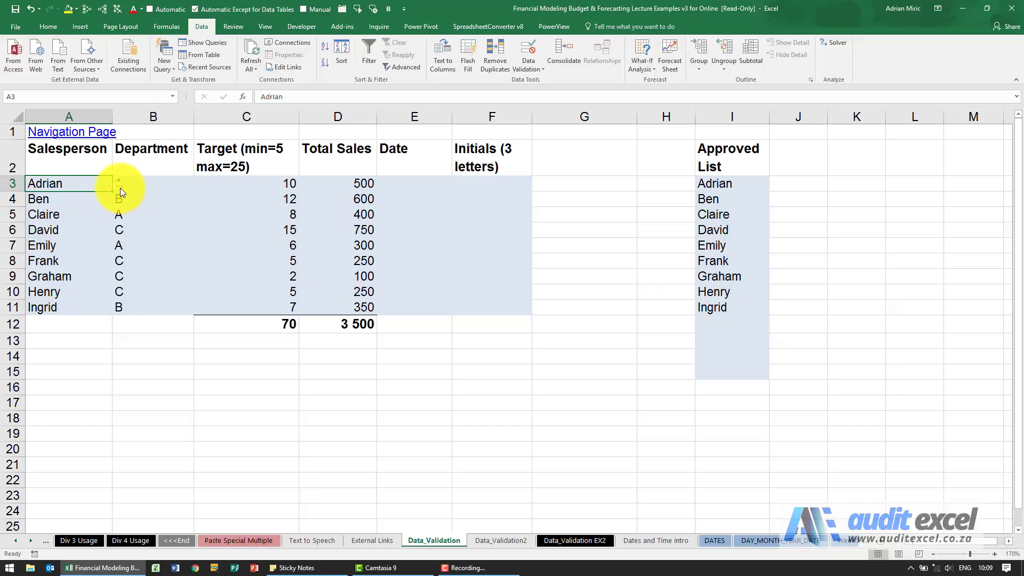
left_click(119, 187)
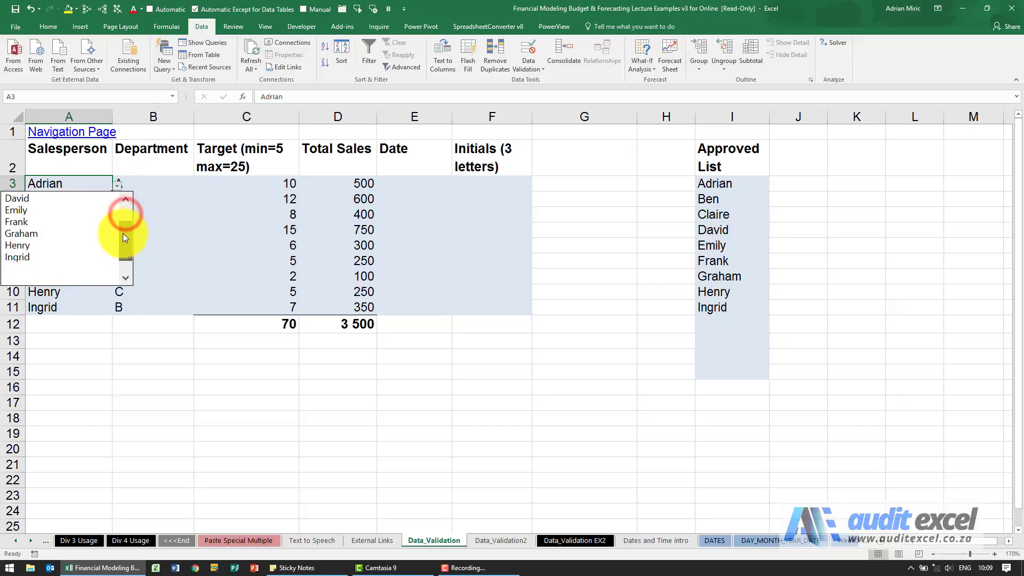
left_click_drag(126, 214, 127, 208)
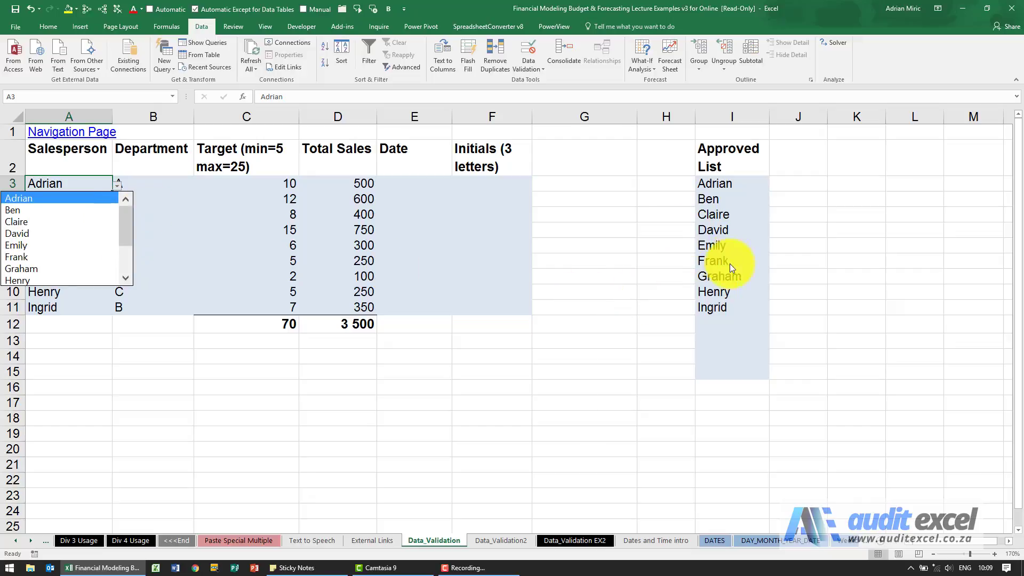
left_click(30, 211)
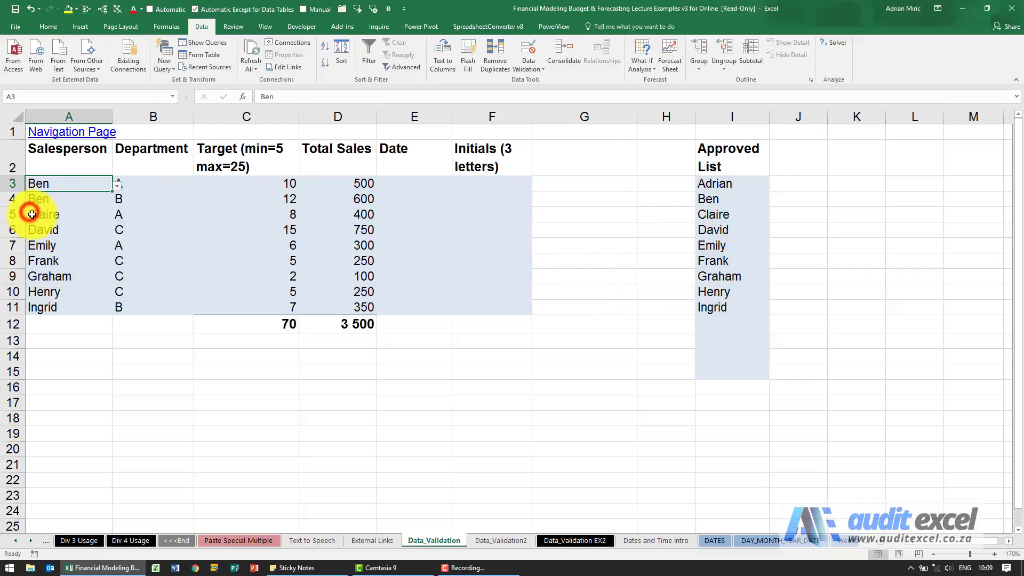
left_click(118, 184)
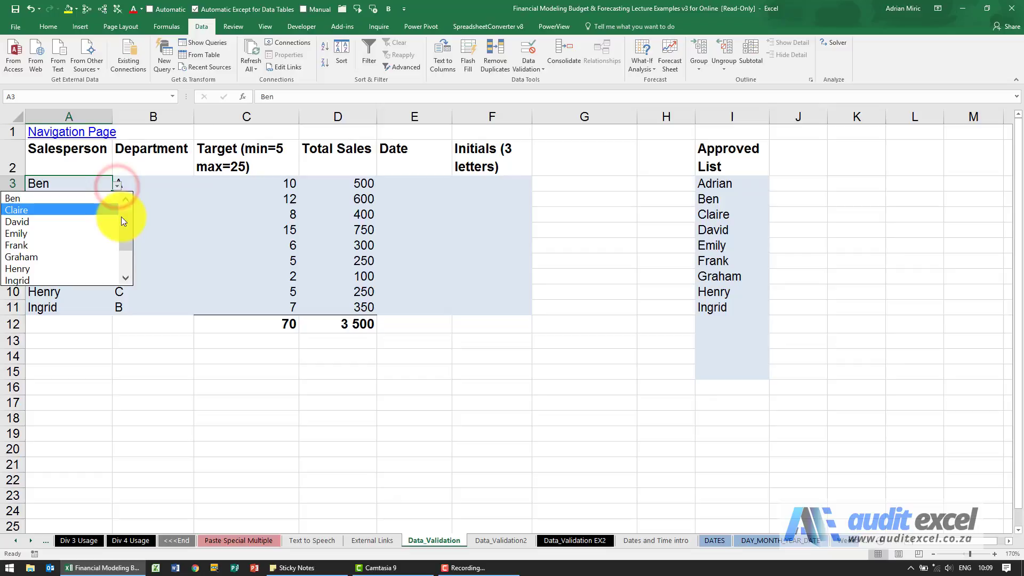
left_click(104, 199)
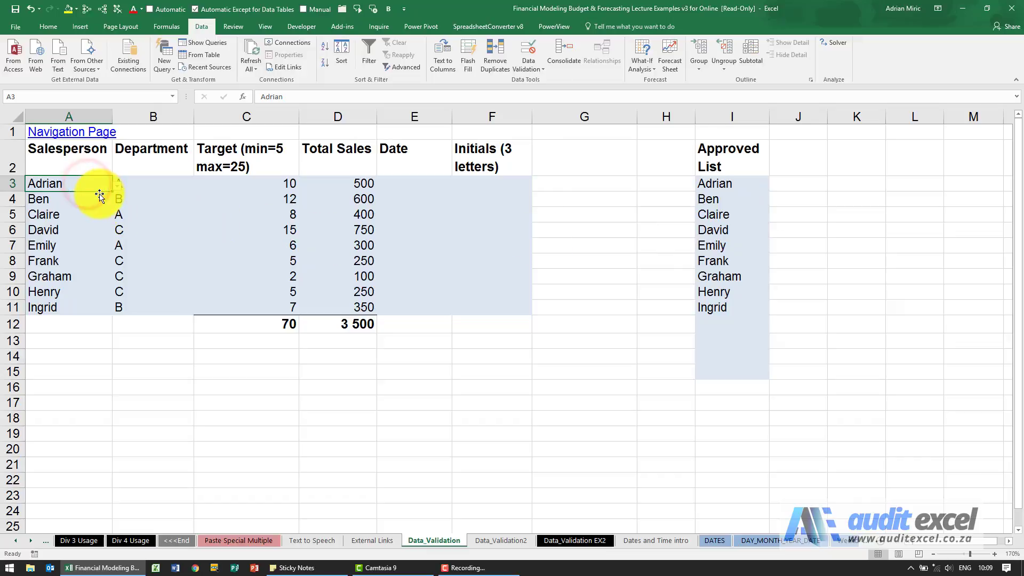
type("Adrian")
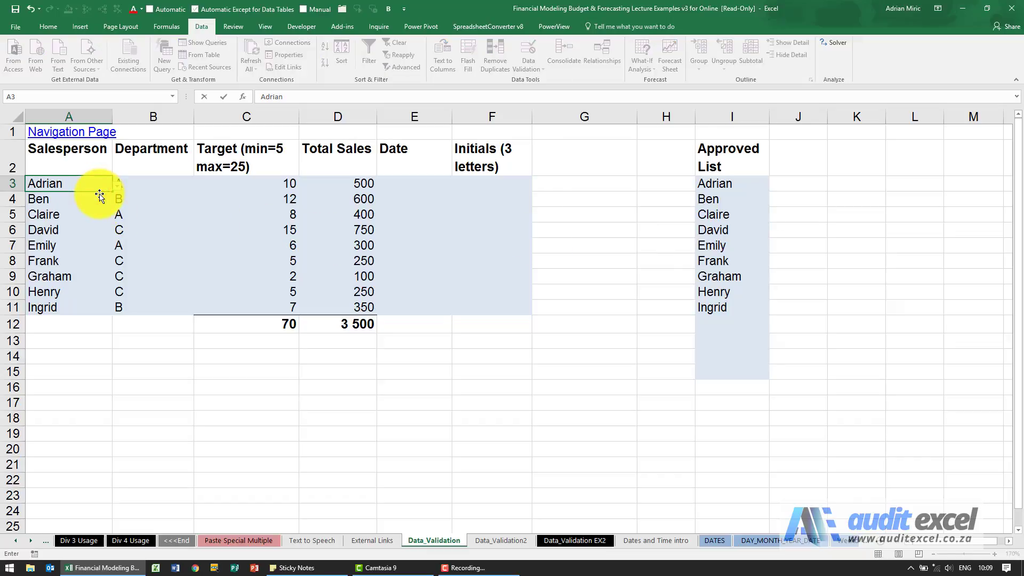
key("Return")
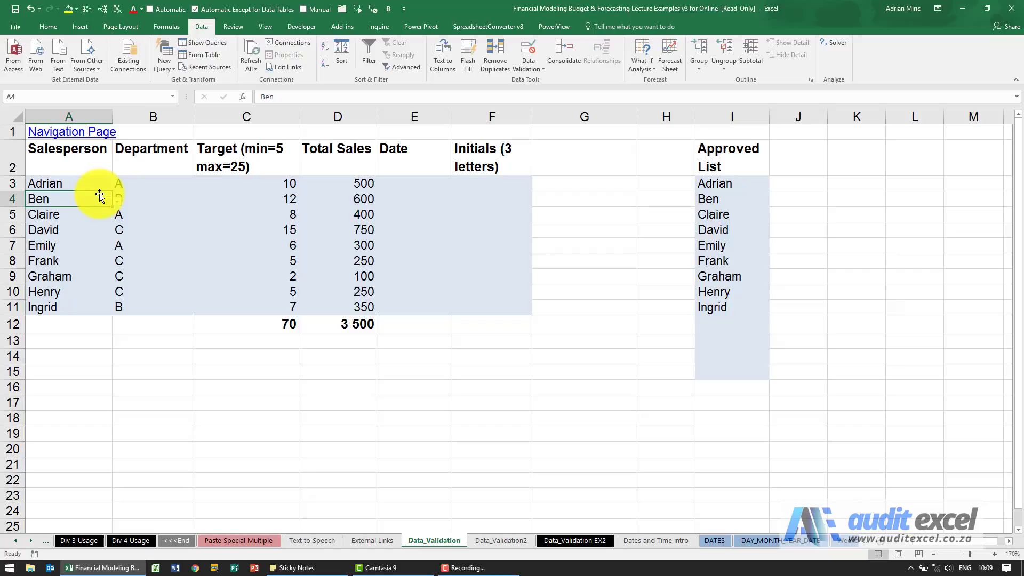
key("Up")
type("Adri")
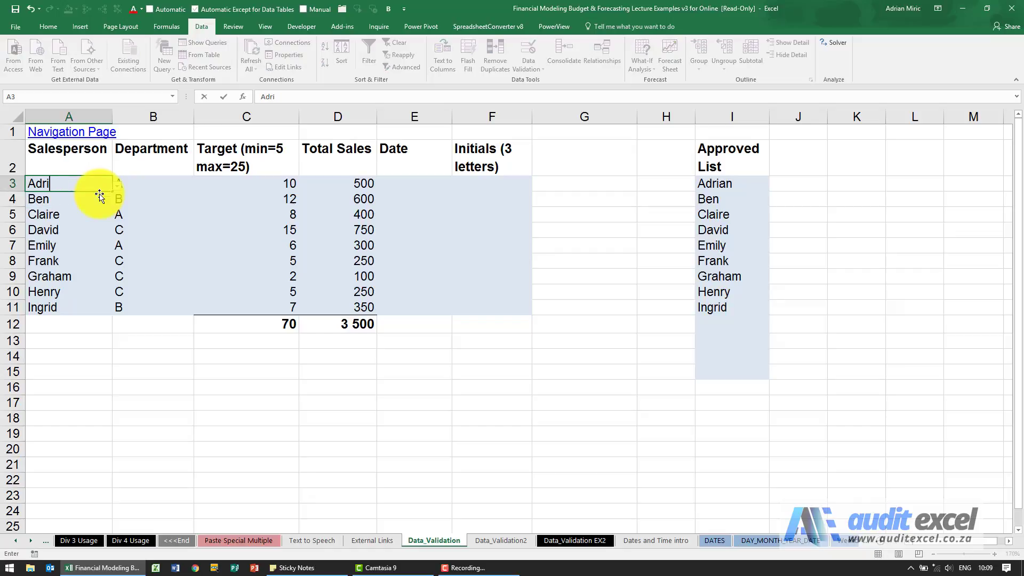
type("aan")
key("Return")
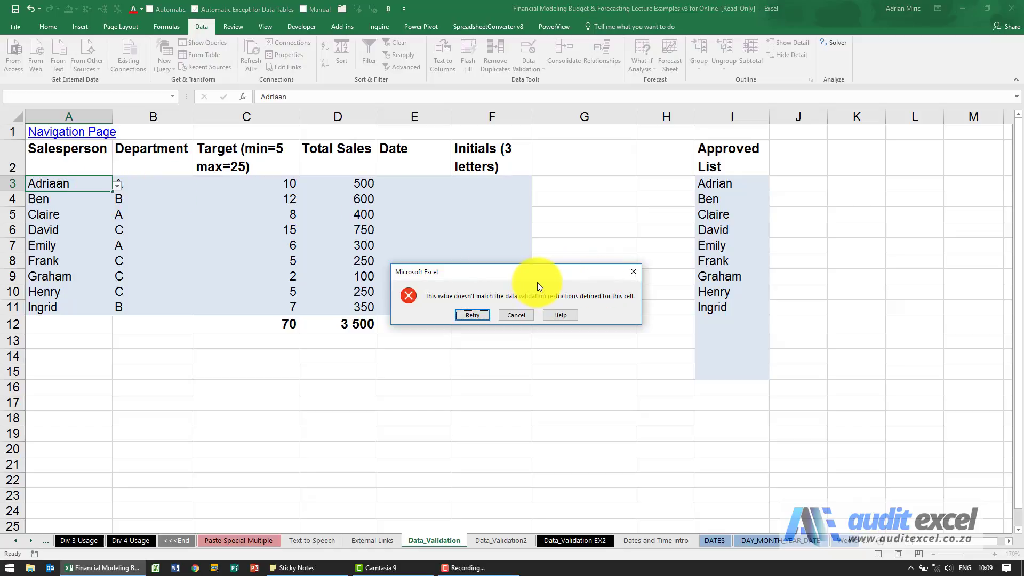
left_click(514, 315)
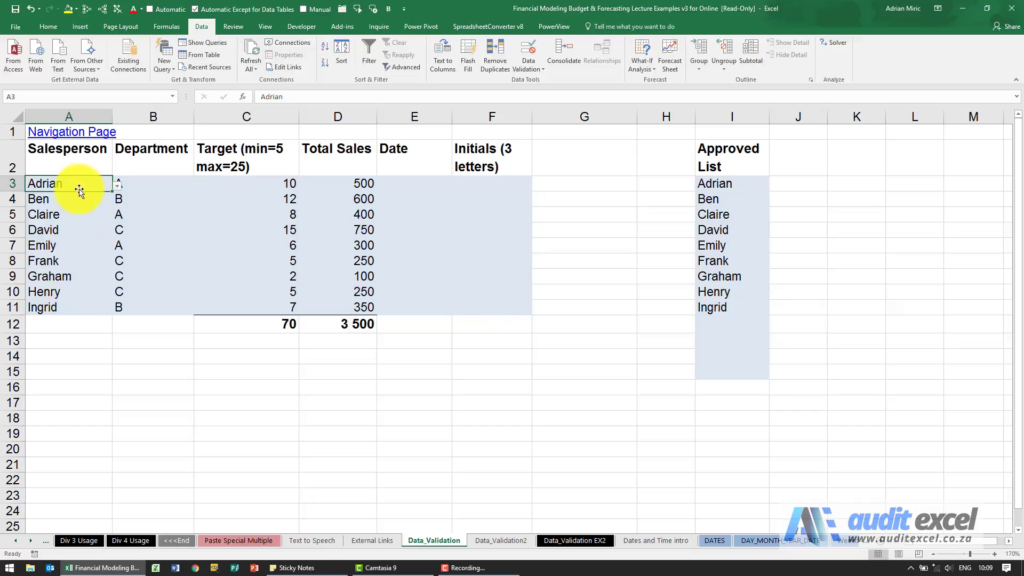
Step: Reopen validation for A3:A11 and enter the input message 'Please choose from the list'
left_click_drag(79, 183, 73, 307)
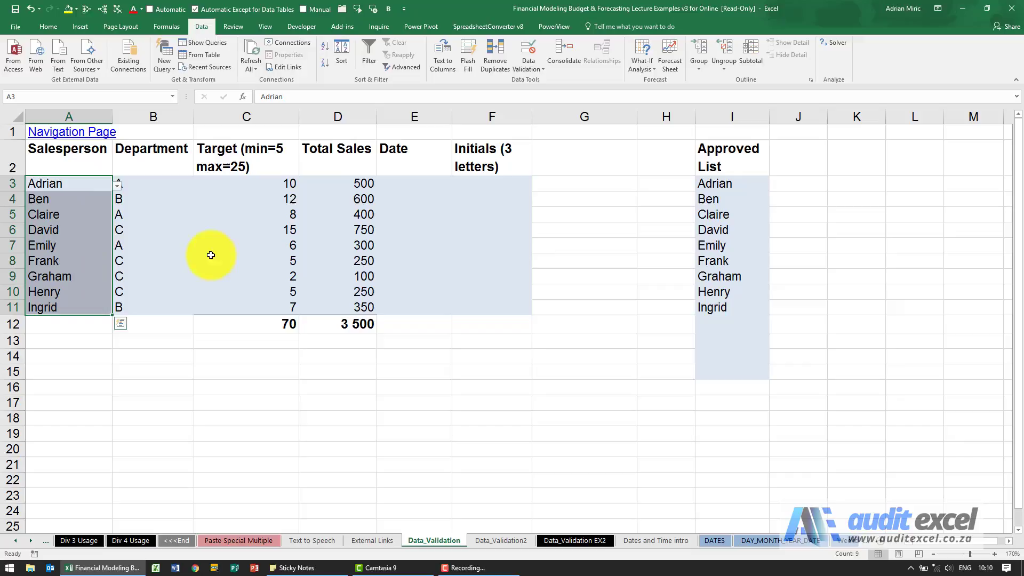
left_click(528, 49)
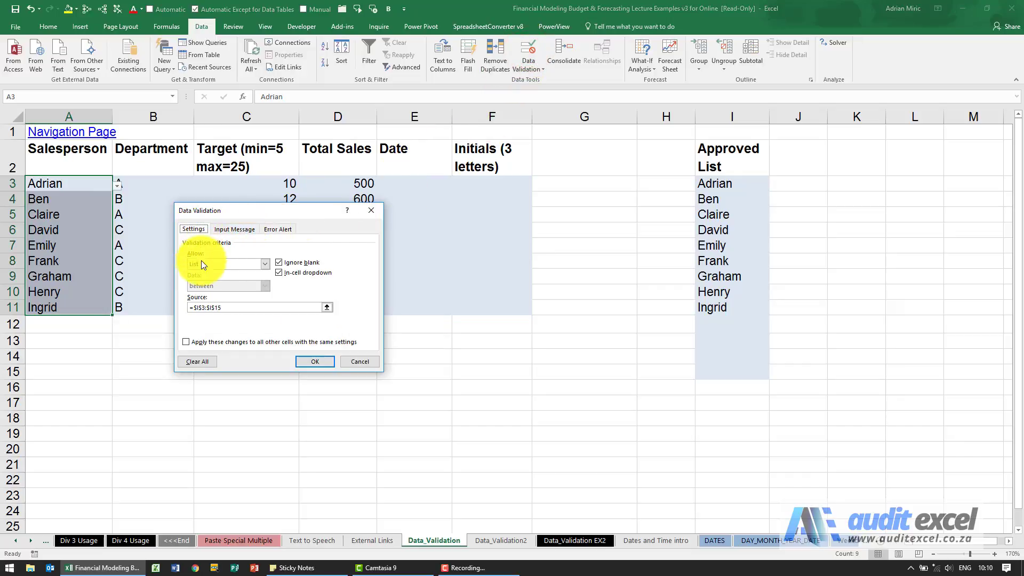
left_click(231, 229)
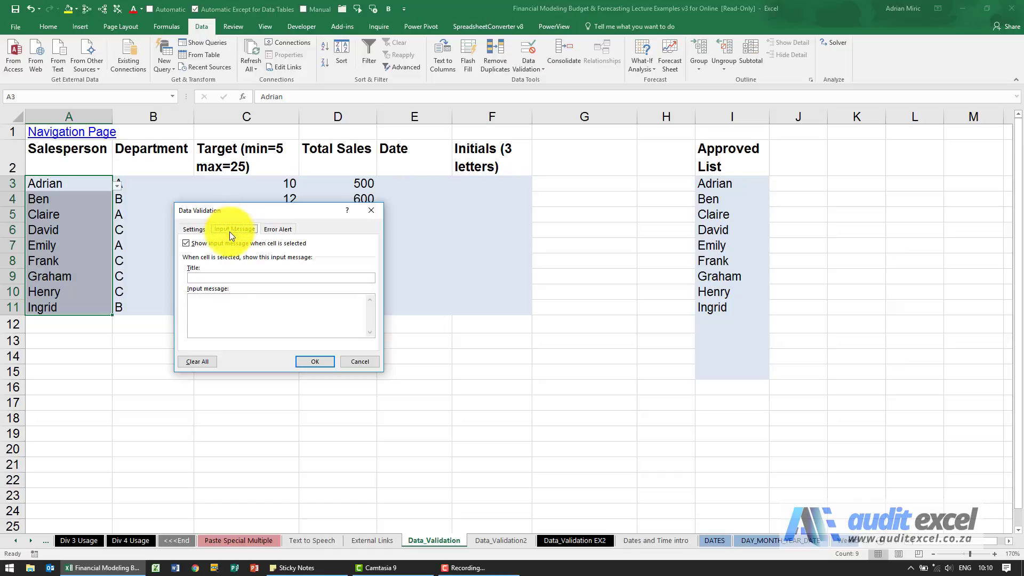
left_click(218, 300)
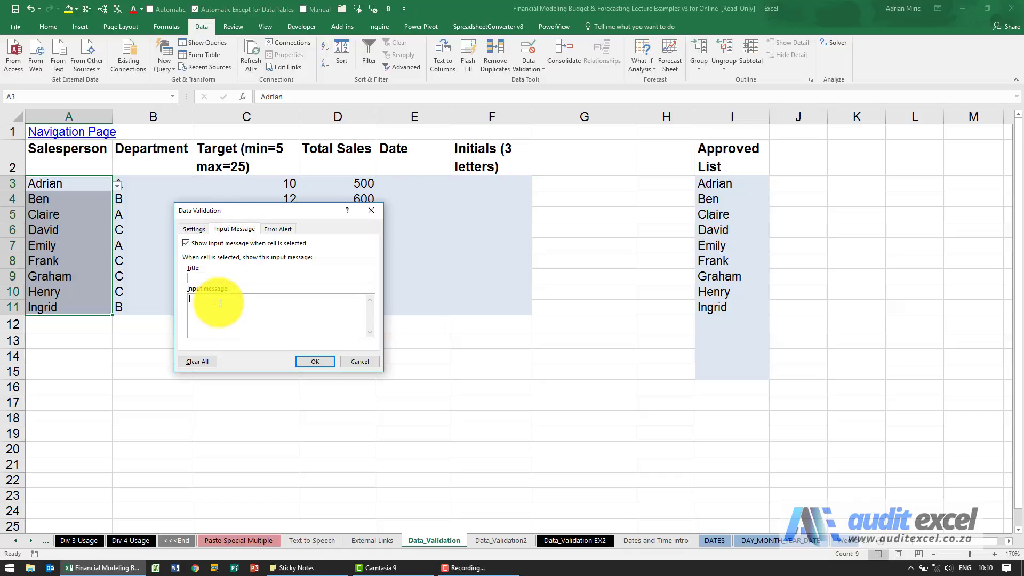
type("Pleasecho")
type("ose from the list")
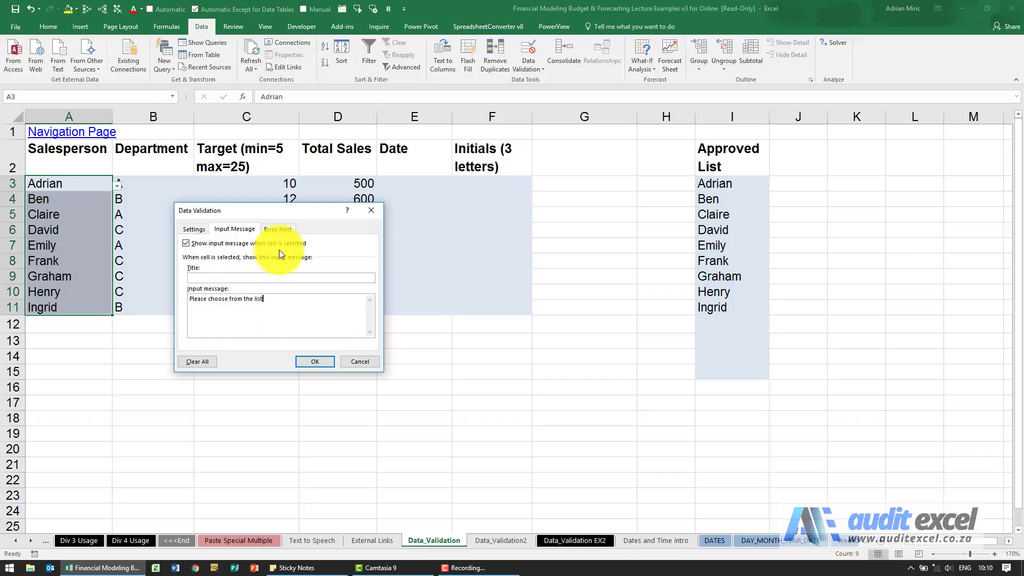
Step: Set a Stop error alert with the message 'You must choose from the list'
left_click(276, 229)
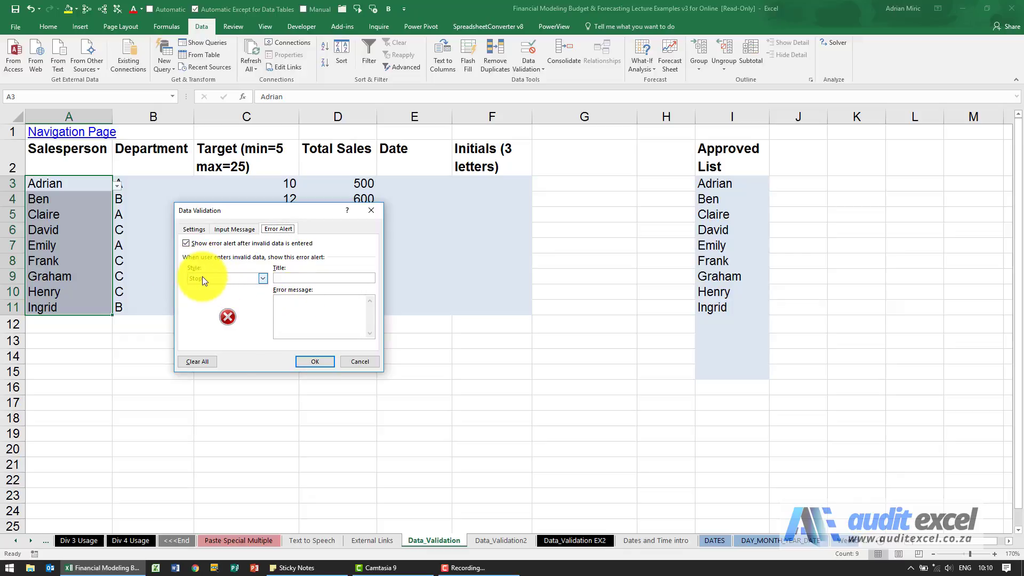
left_click(282, 308)
type("You must choose from the l")
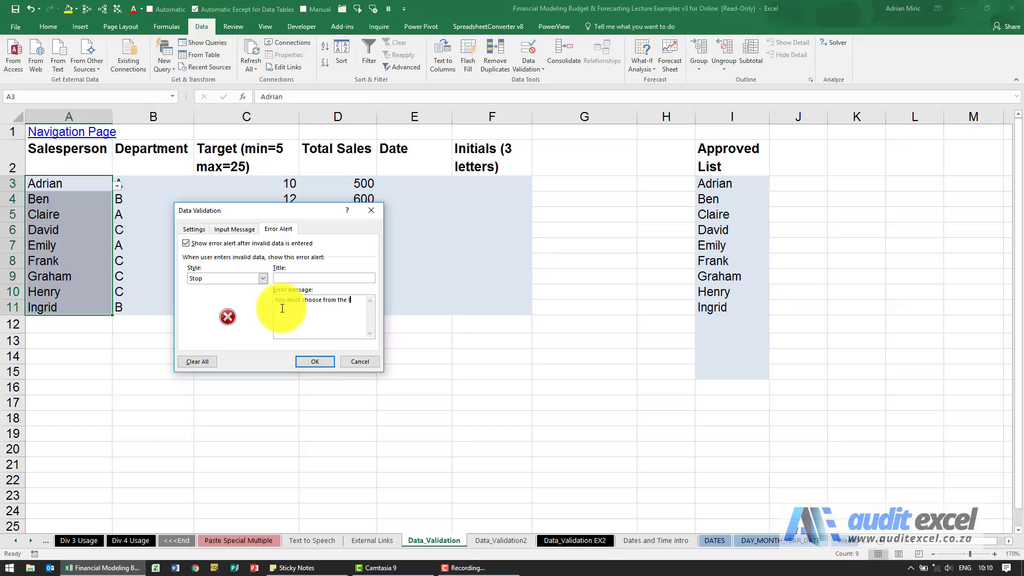
type("ist")
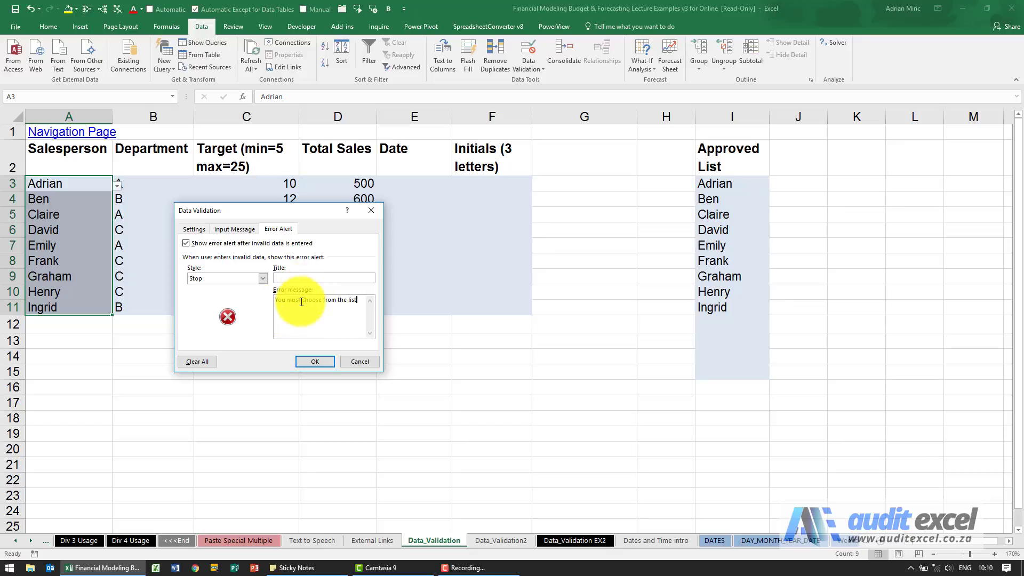
Step: Apply the rule, confirm 'Benn' in A4 is rejected, restore Ben, and reselect A3:A11
left_click(310, 361)
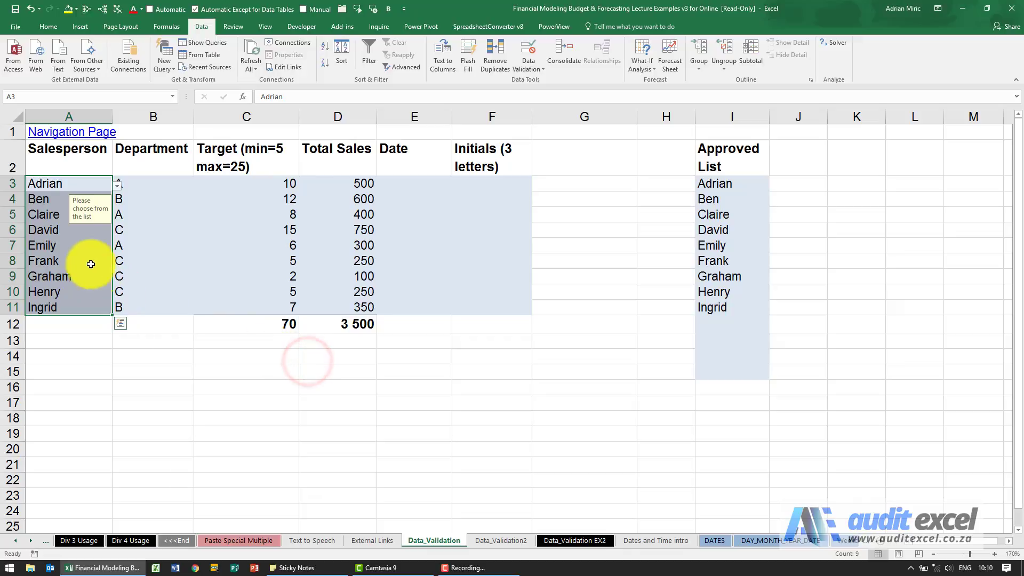
left_click(57, 201)
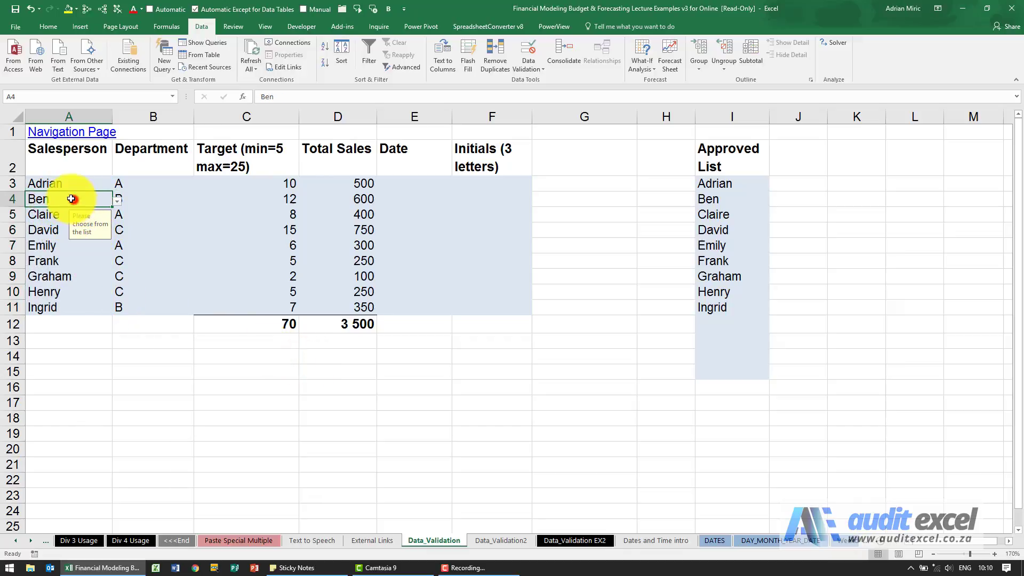
left_click(71, 200)
type("Benn")
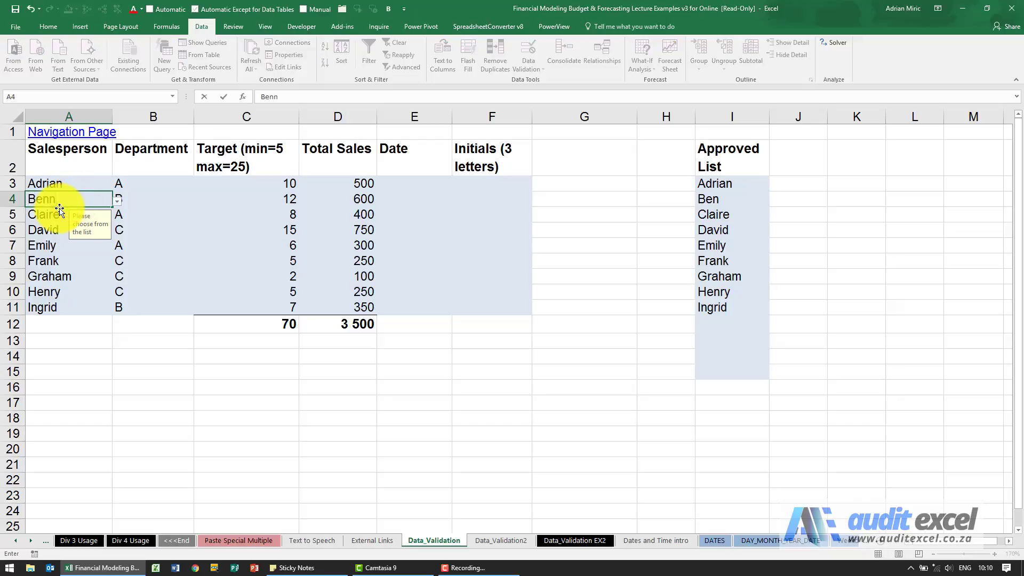
key("Return")
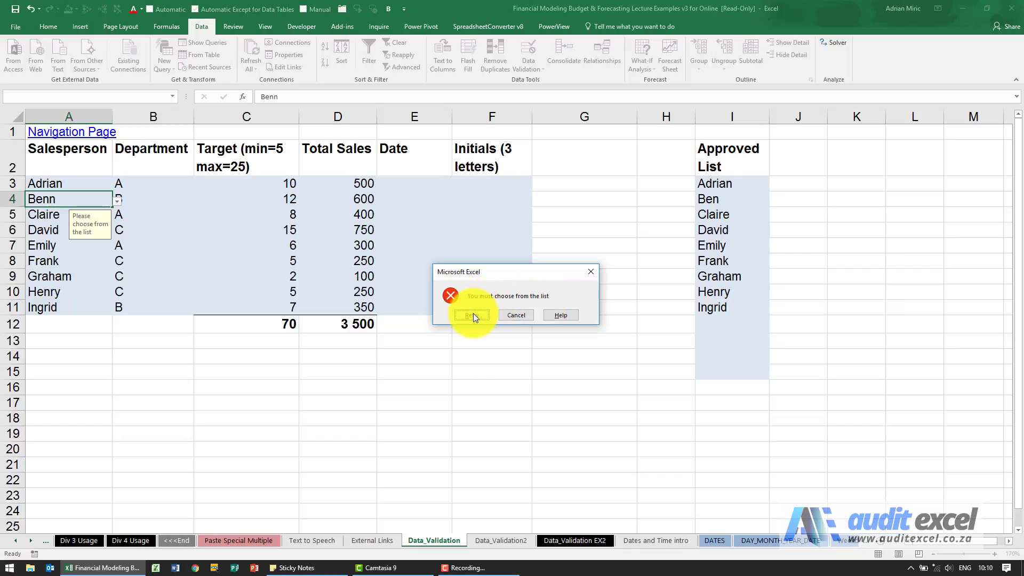
left_click(473, 315)
type("Ben")
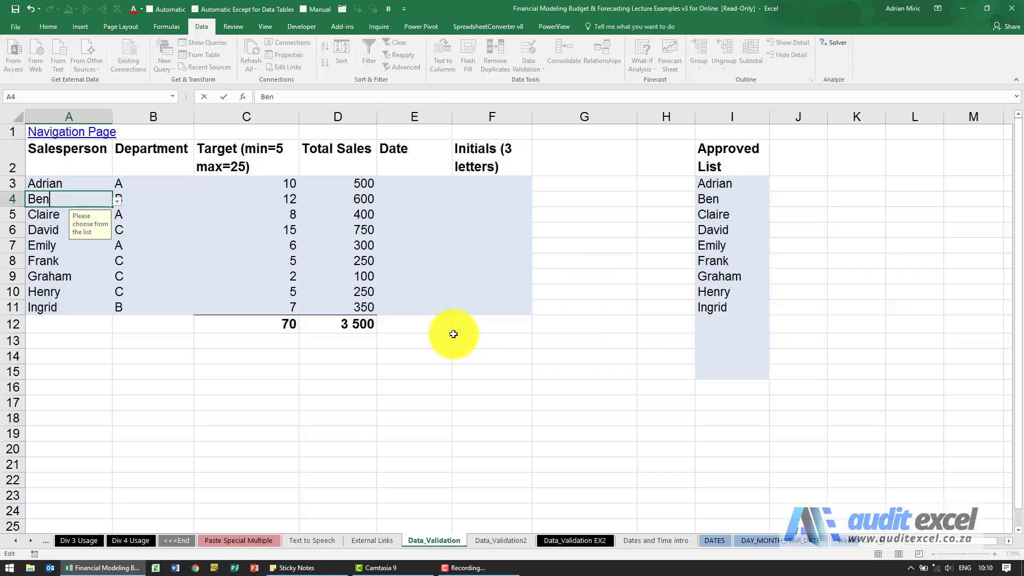
key("Return")
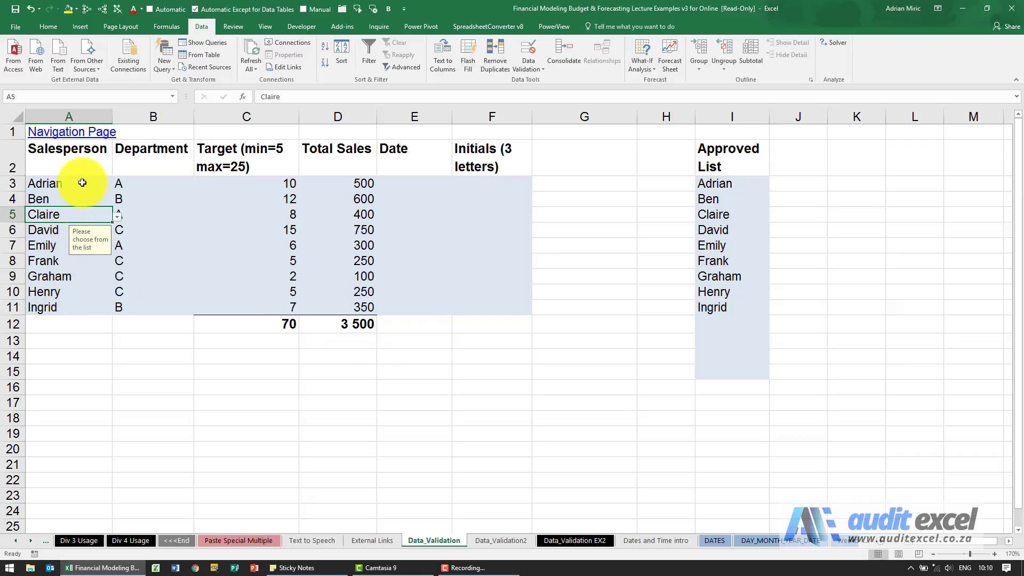
left_click_drag(82, 184, 71, 307)
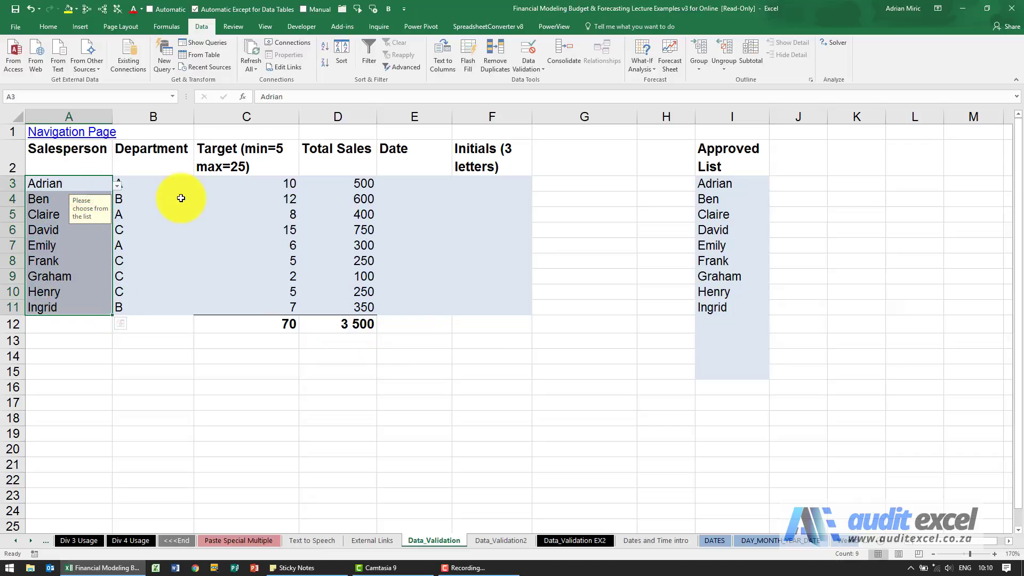
Step: Change the salesperson error alert to Warning style with the message 'Are you sure'
left_click(525, 50)
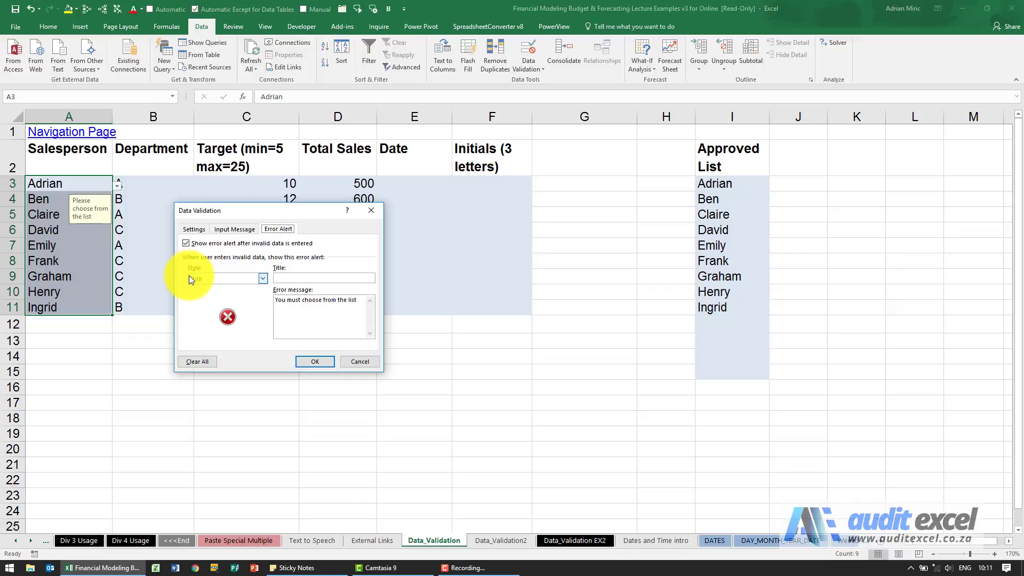
left_click(263, 280)
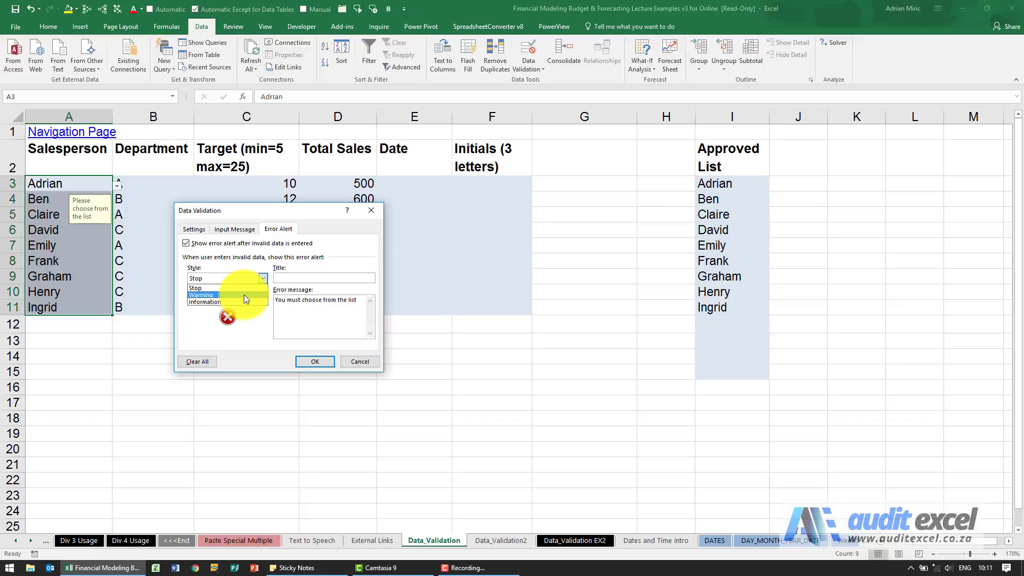
left_click(244, 295)
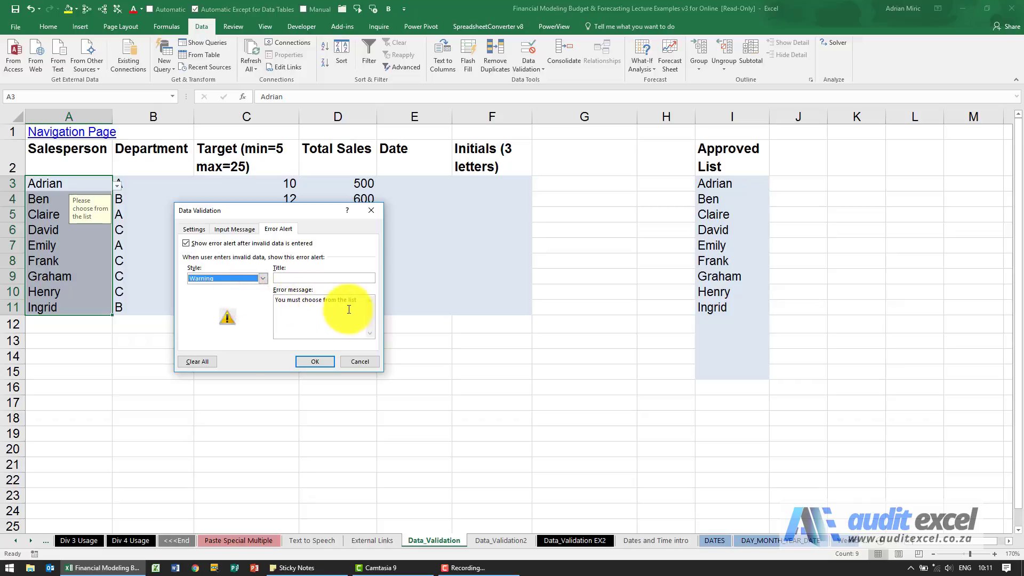
left_click_drag(360, 302, 277, 299)
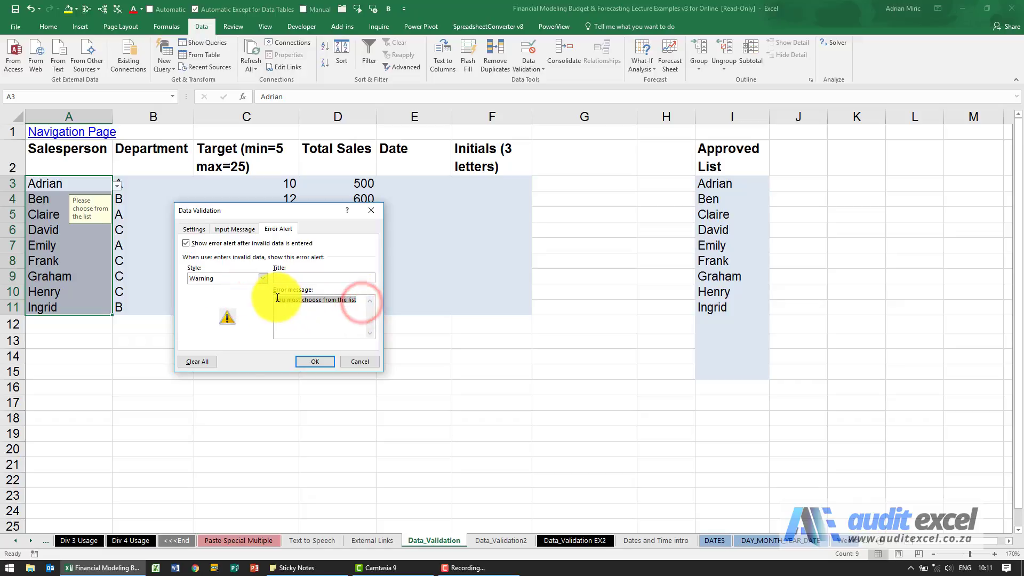
type("Are")
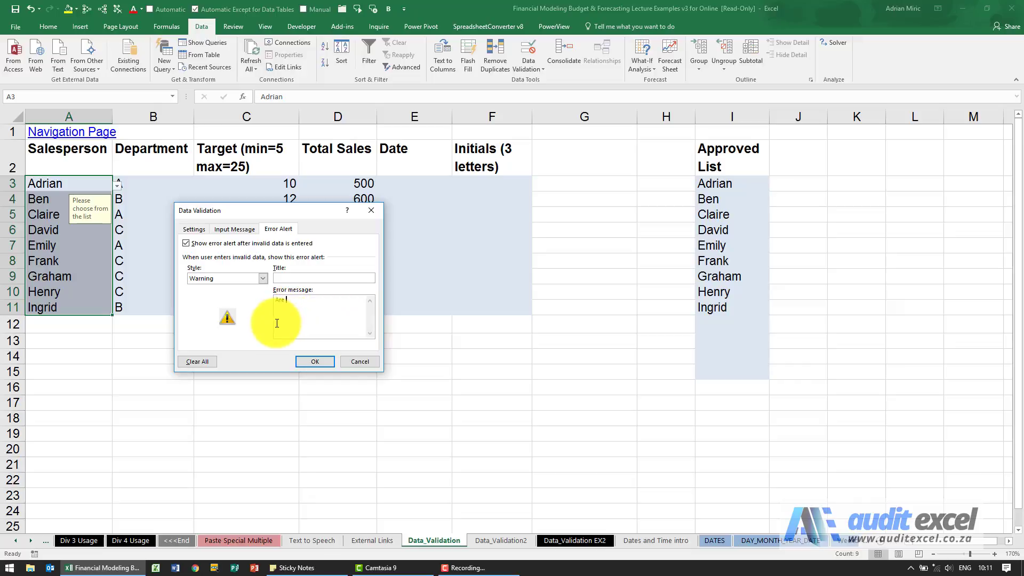
type(" sure")
left_click(307, 361)
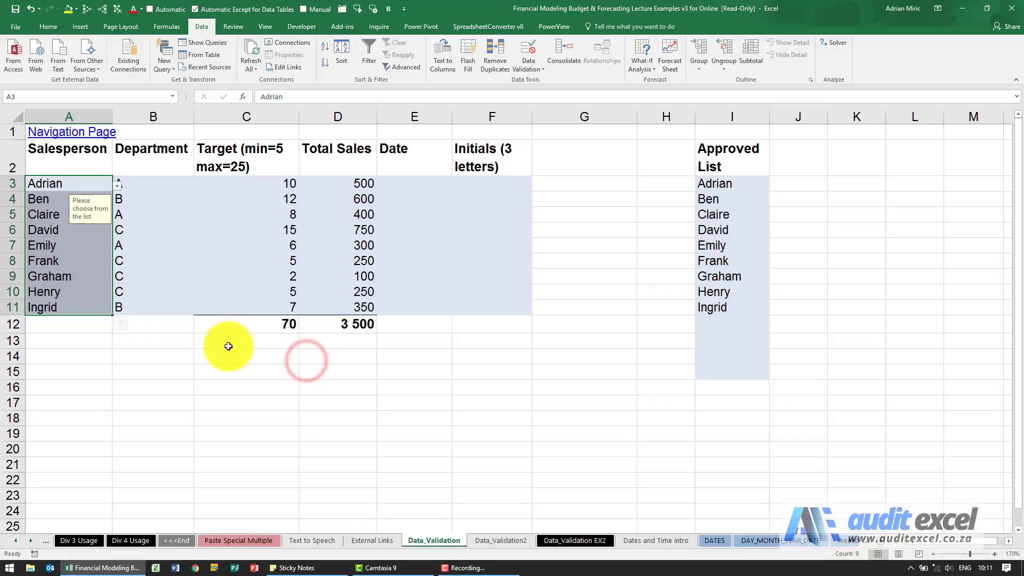
Step: Enter 'Adriaan' in A3, decline at the warning, and restore A3 to Adrian
left_click(63, 185)
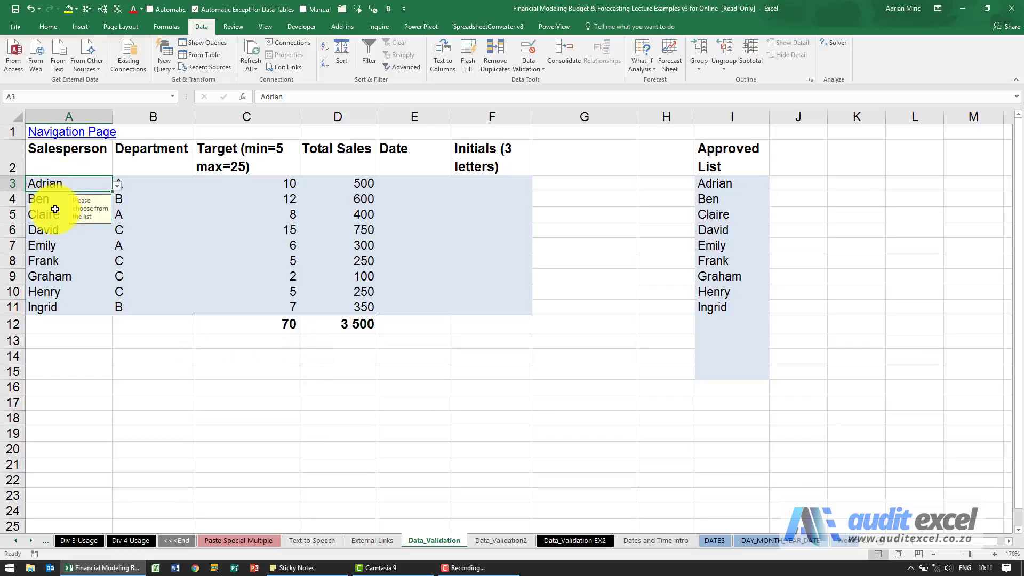
type("Adriaan")
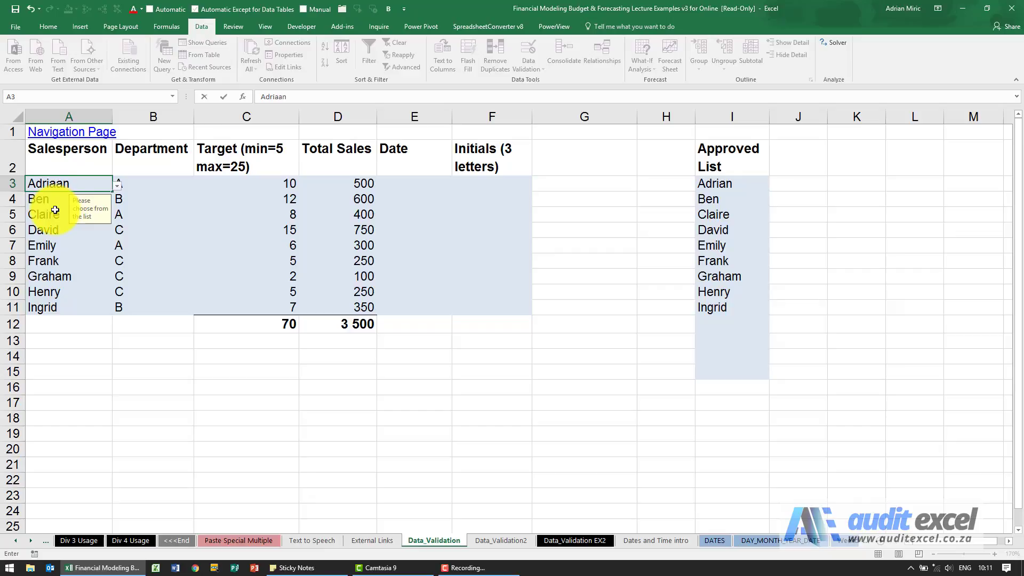
key("Return")
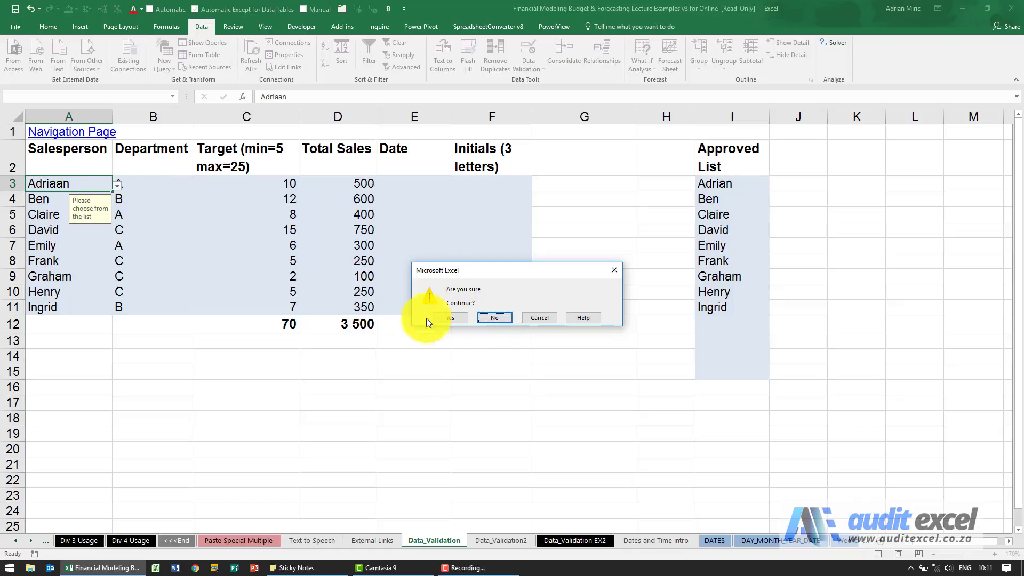
left_click(485, 319)
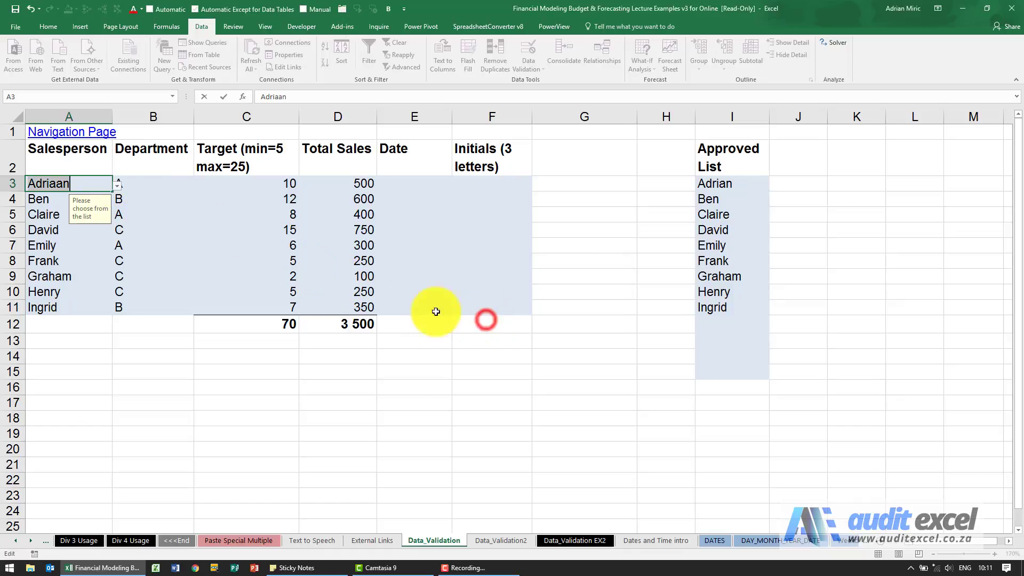
left_click(114, 186)
left_click(507, 318)
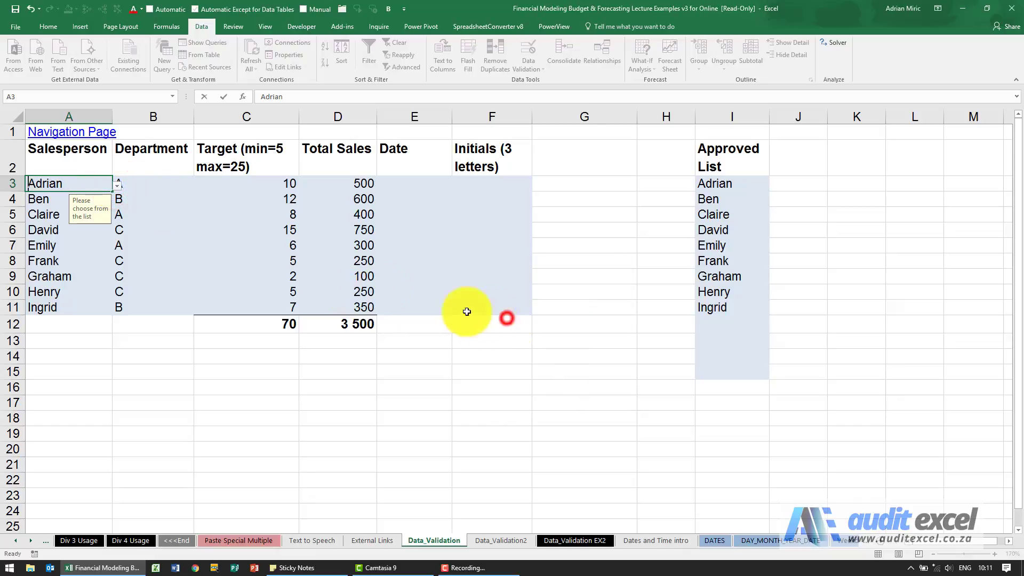
key("BackSpace")
key("BackSpace")
key("BackSpace")
type("A")
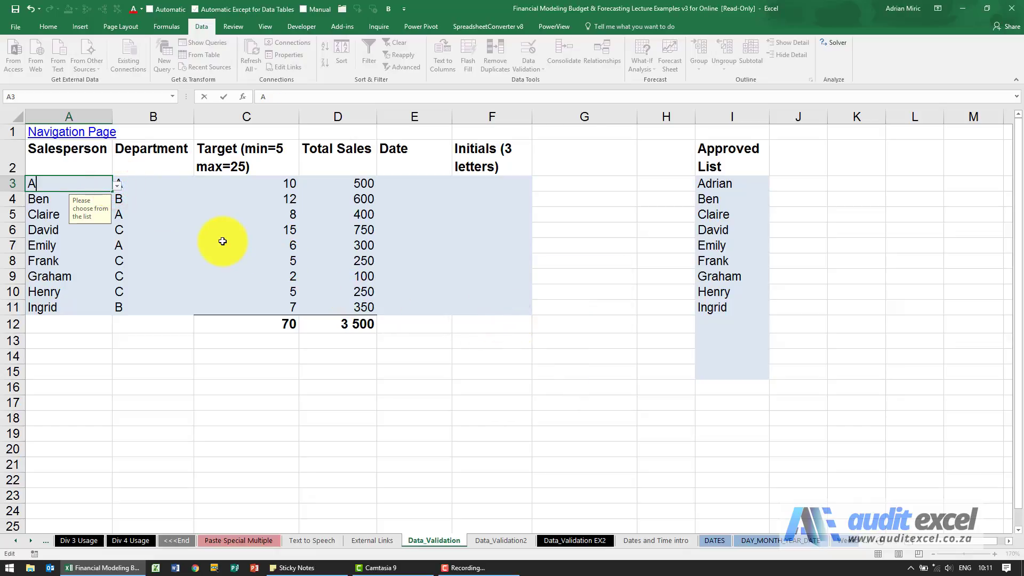
type("drian")
key("Return")
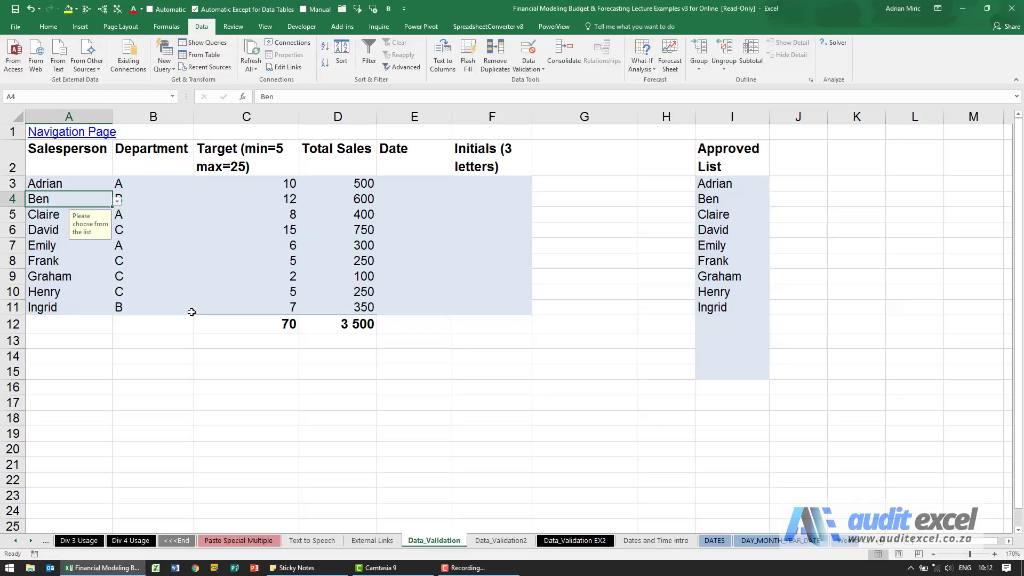
Step: Give B3:B11 a List validation of A,B,C and check B4's dropdown choices
left_click(152, 184)
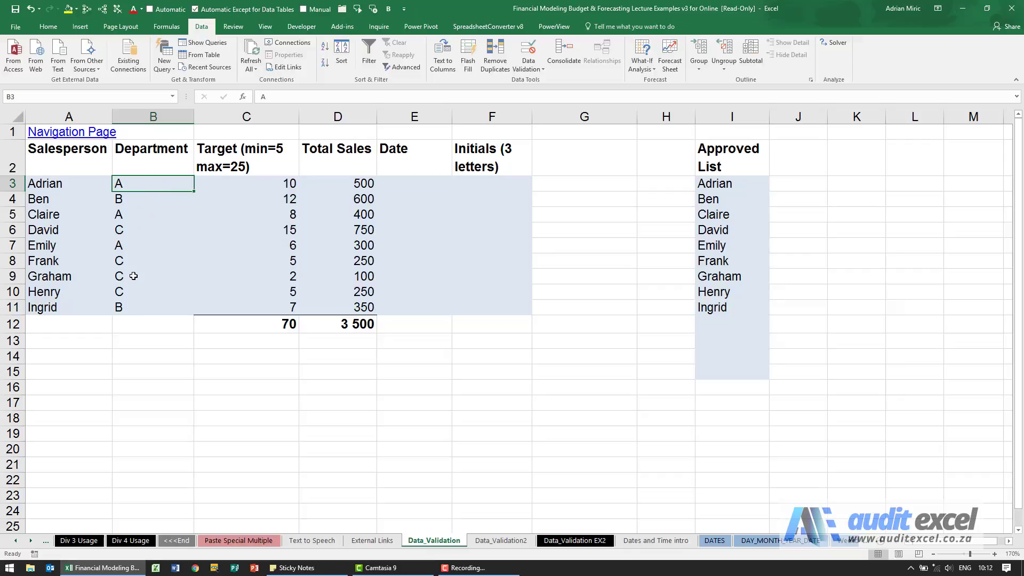
left_click_drag(153, 185, 152, 305)
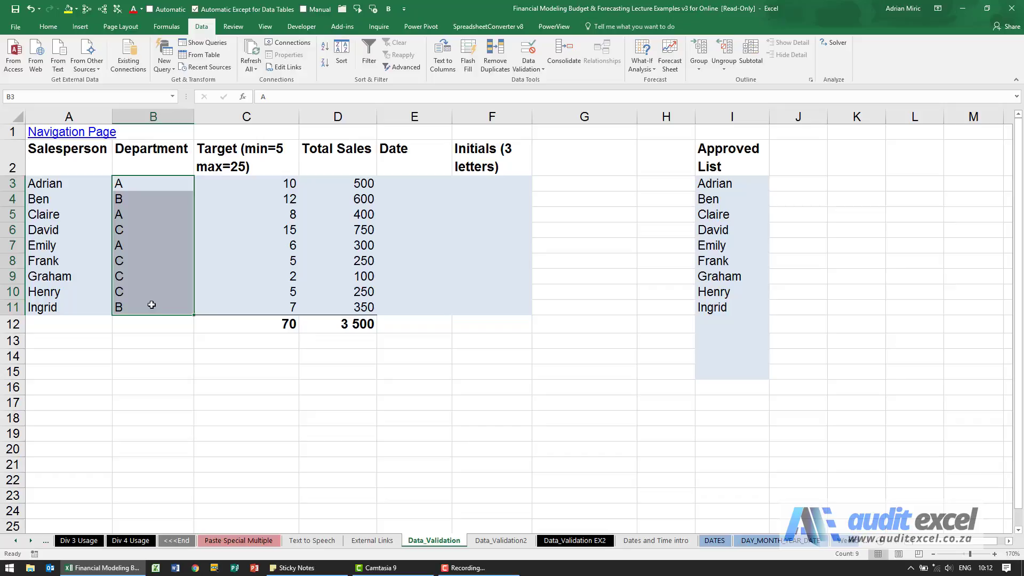
left_click(528, 51)
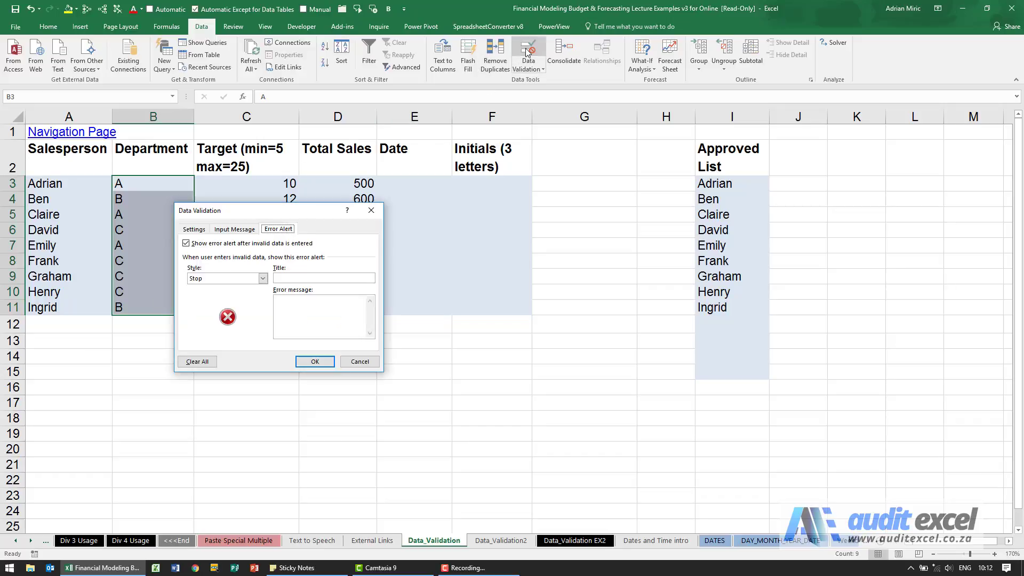
left_click(195, 231)
left_click(265, 264)
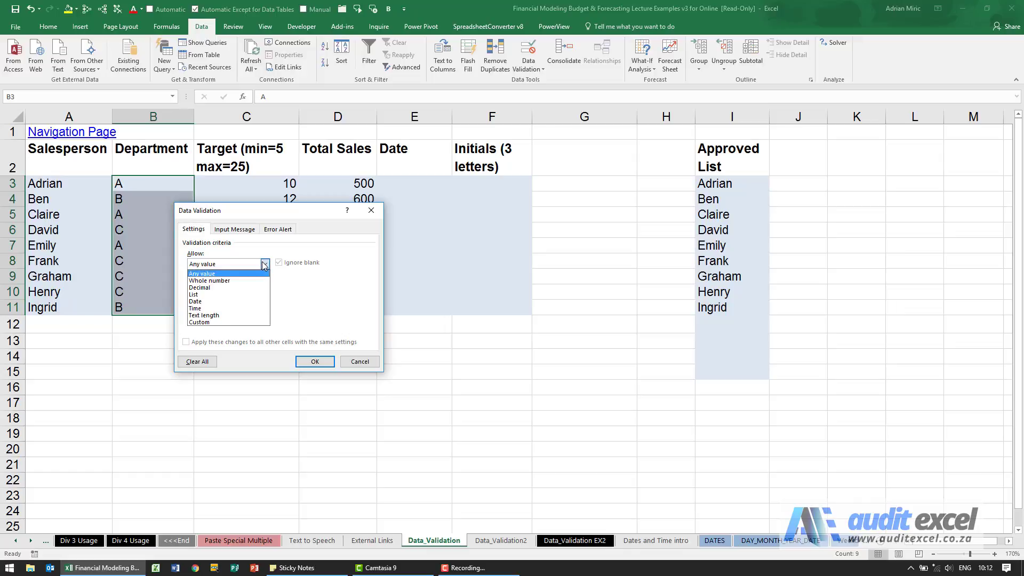
left_click(234, 295)
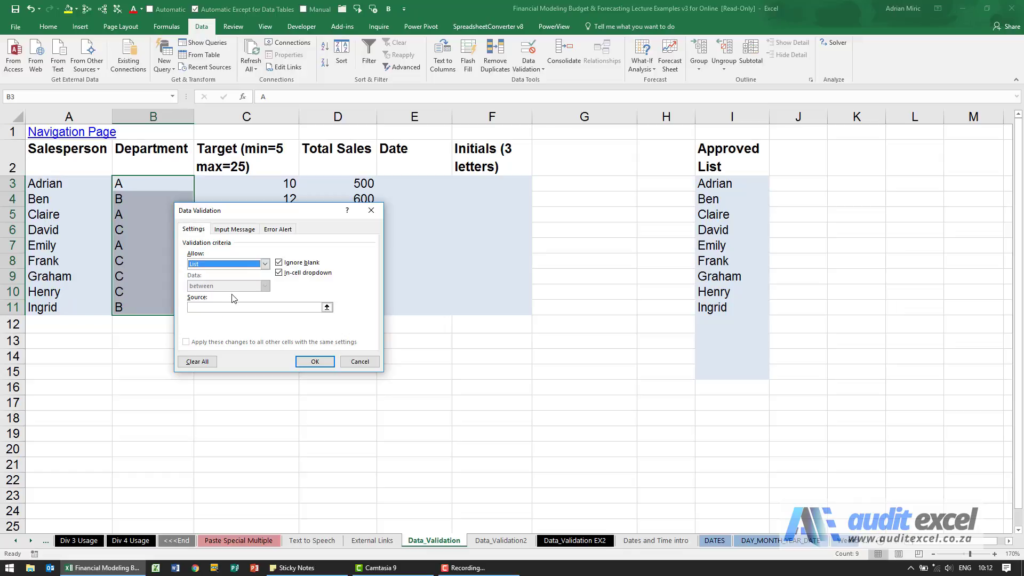
left_click(237, 307)
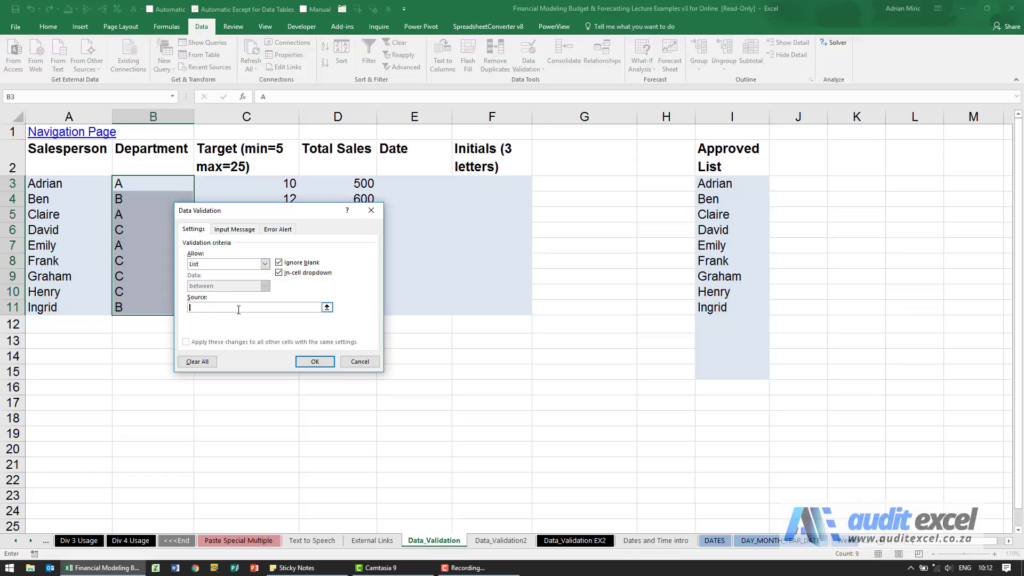
type("A,B,C")
left_click(309, 360)
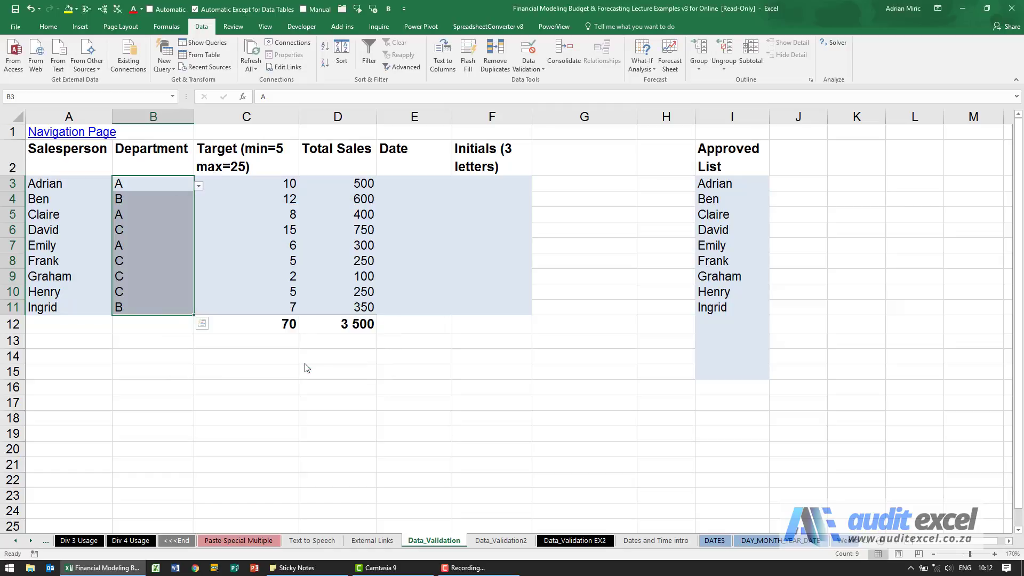
left_click(171, 197)
left_click(197, 204)
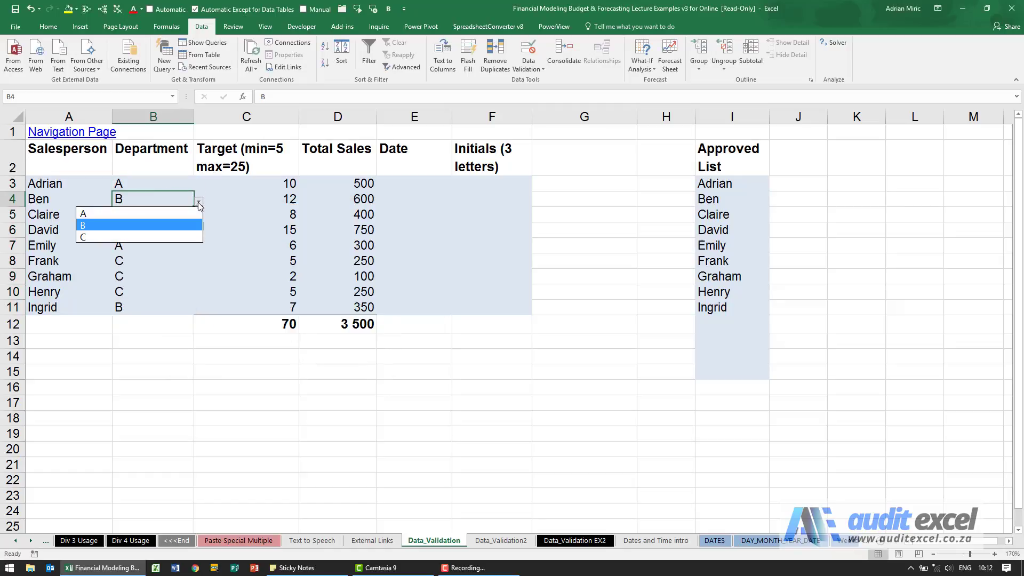
left_click(197, 205)
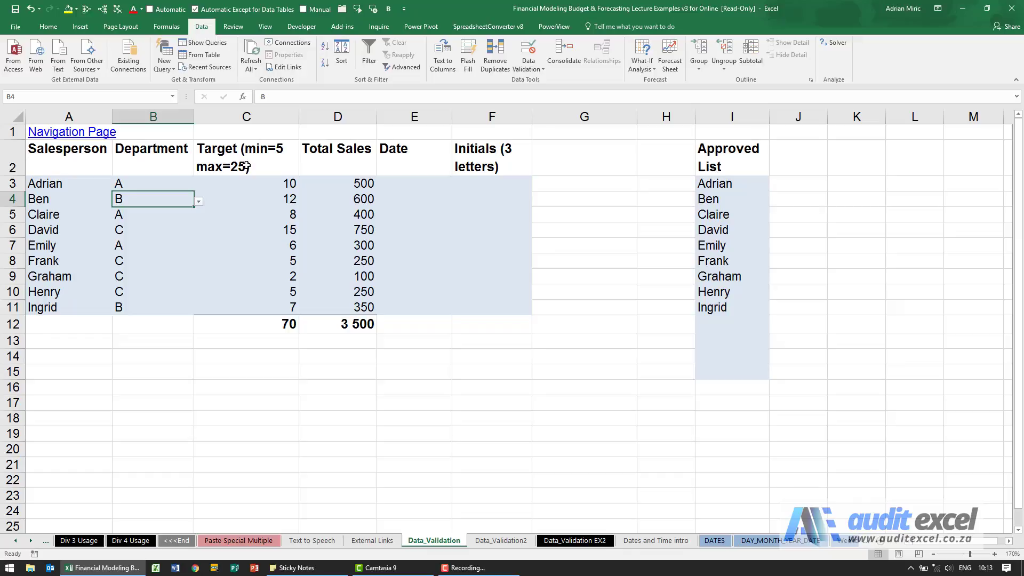
left_click_drag(247, 183, 261, 302)
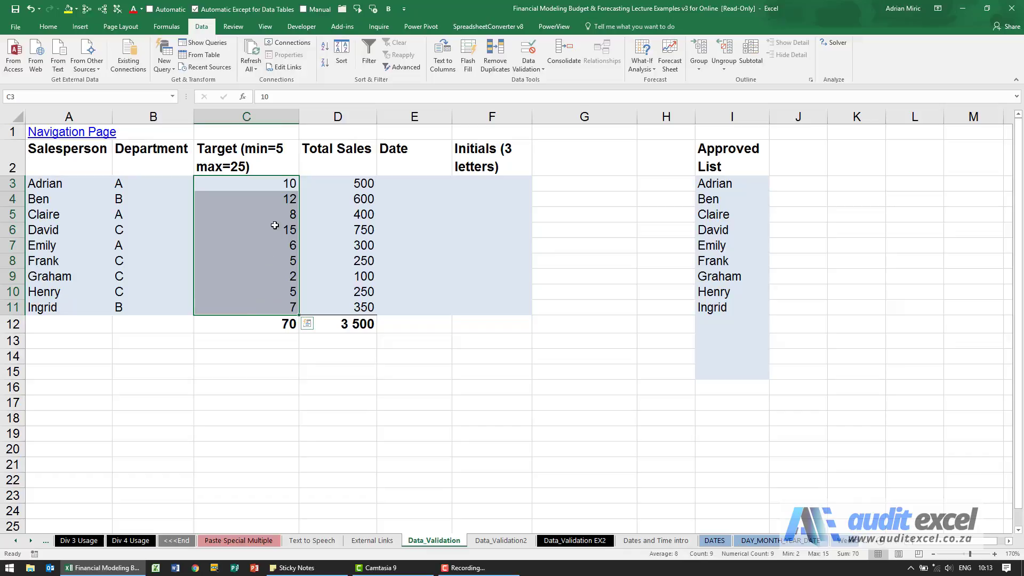
Step: Set C3:C11 validation to Decimal between a minimum of 5 and a maximum of 25
left_click(528, 53)
left_click_drag(299, 210, 462, 139)
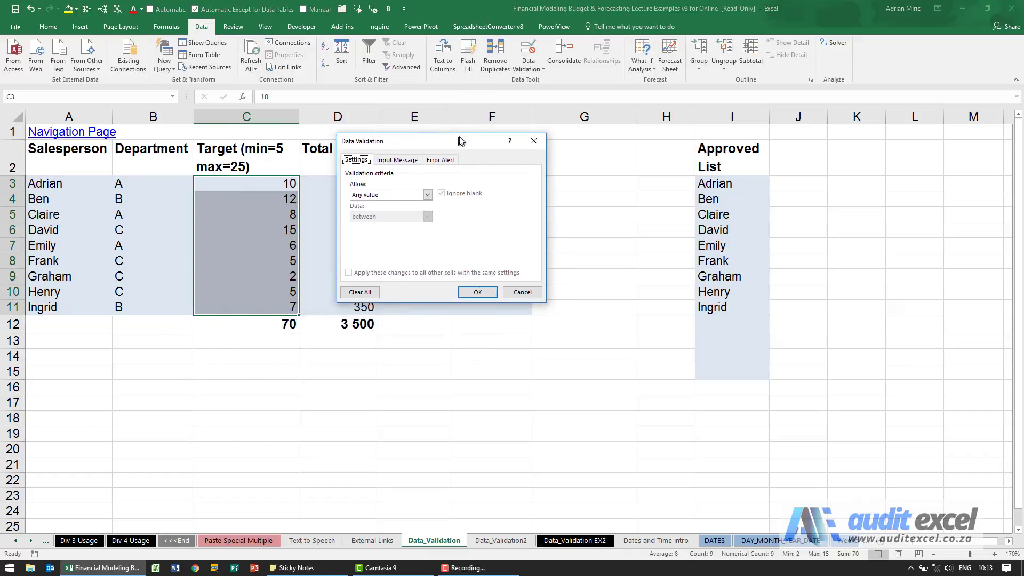
left_click(429, 193)
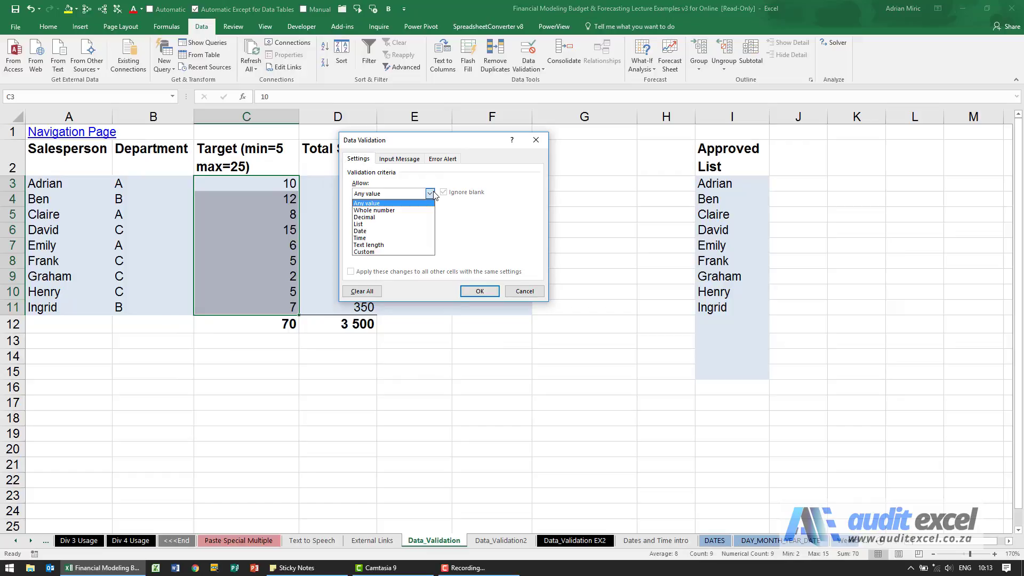
left_click(408, 211)
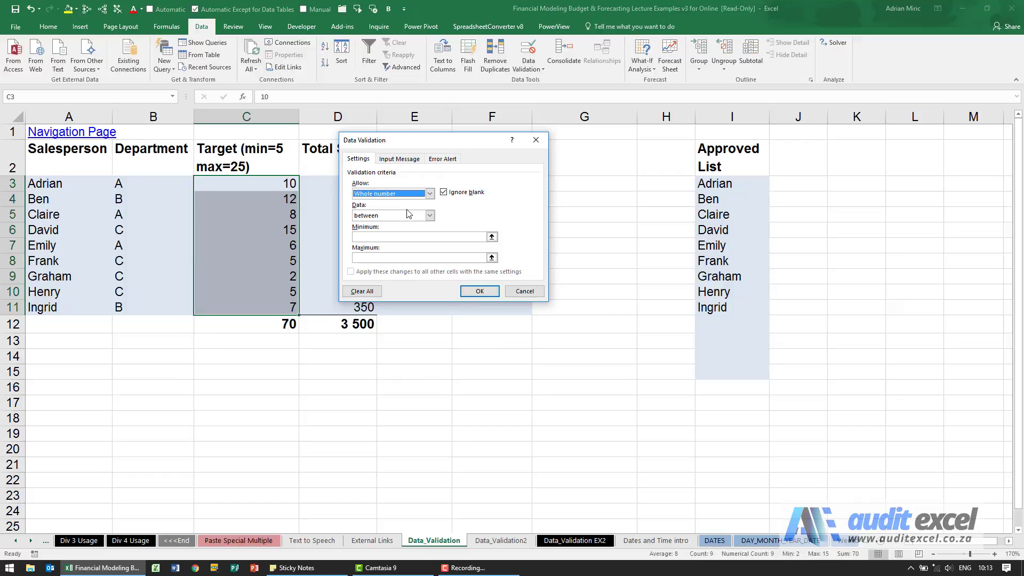
left_click(429, 193)
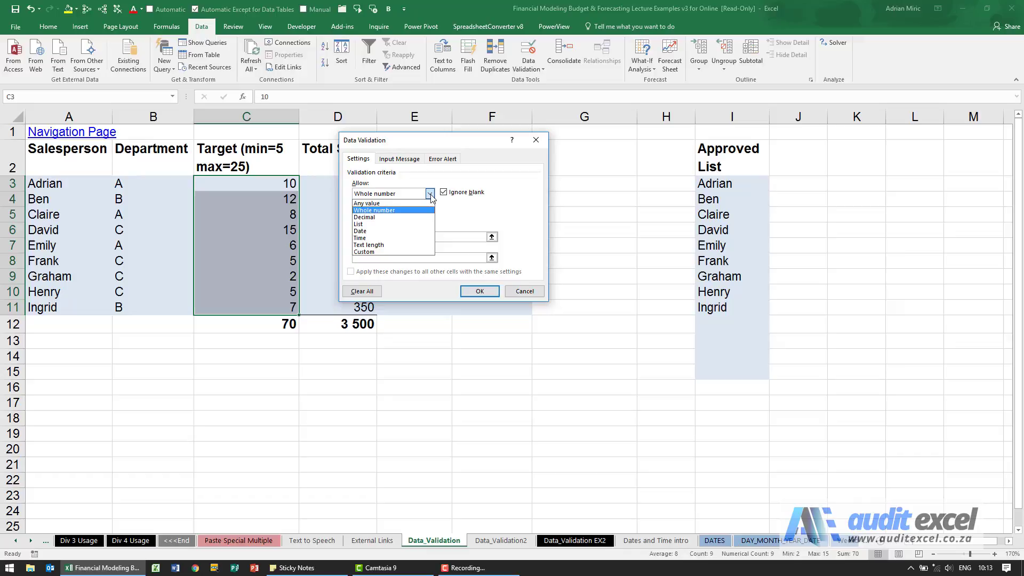
left_click(406, 218)
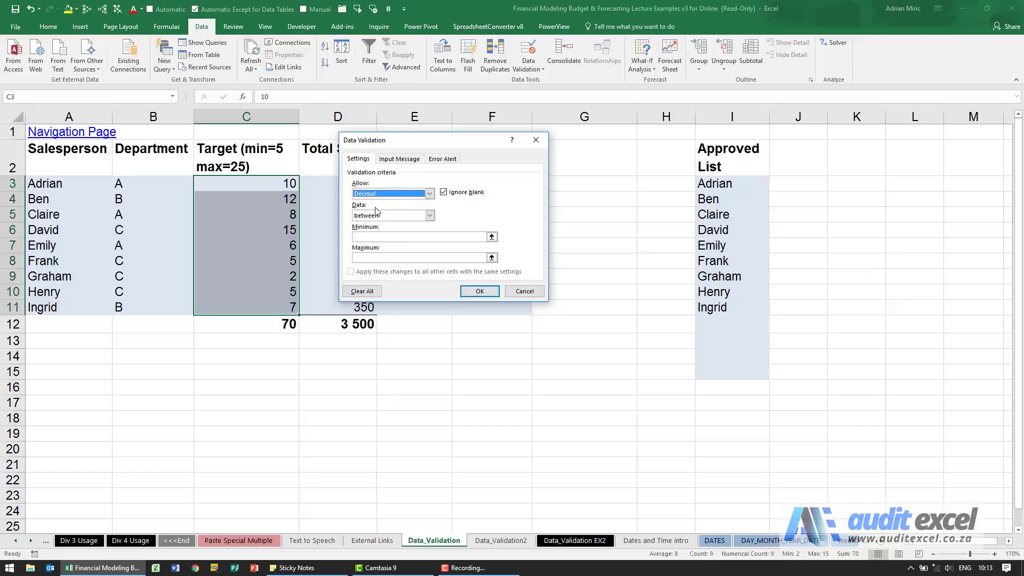
left_click(430, 216)
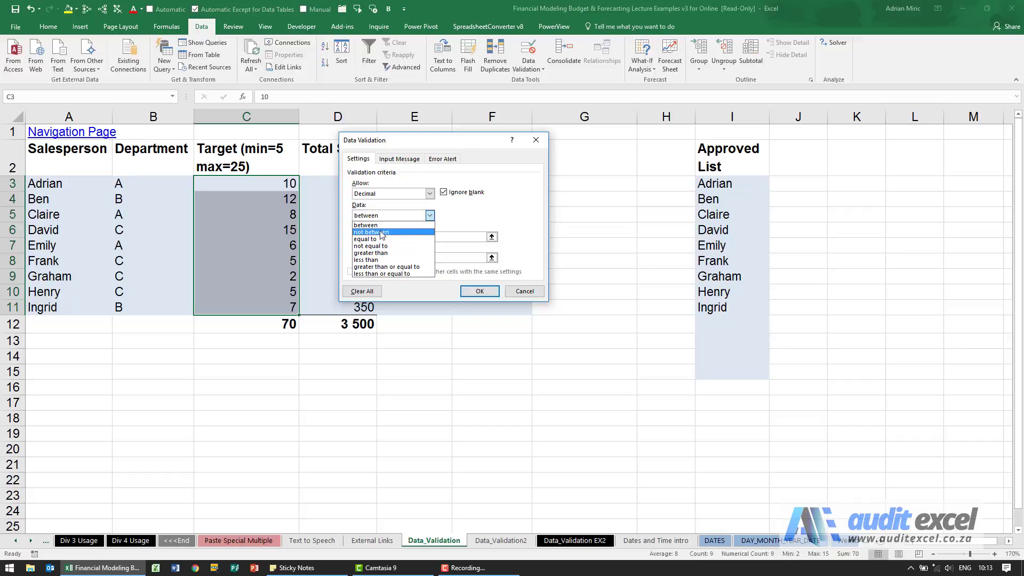
key("Escape")
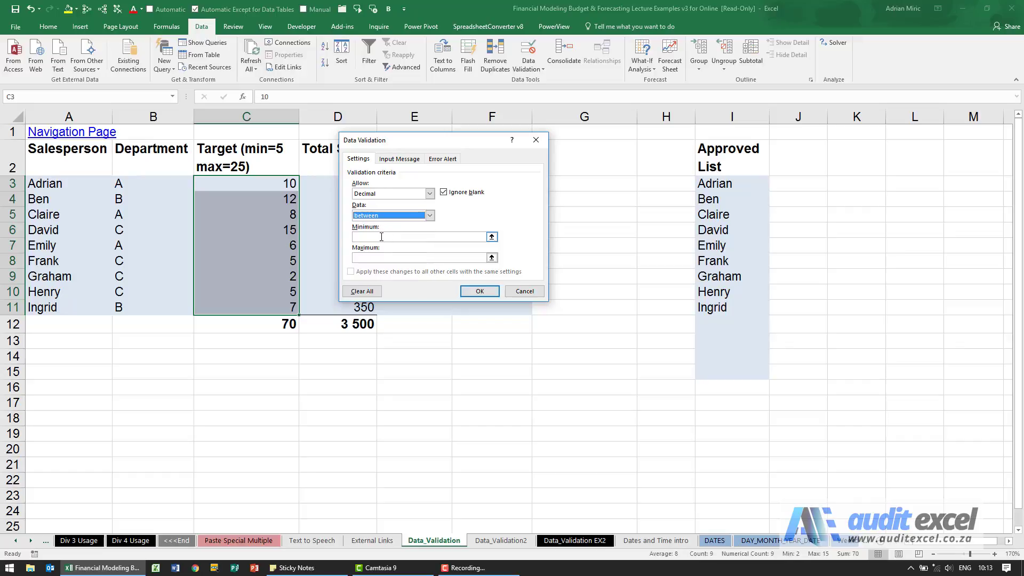
left_click(379, 236)
type("5")
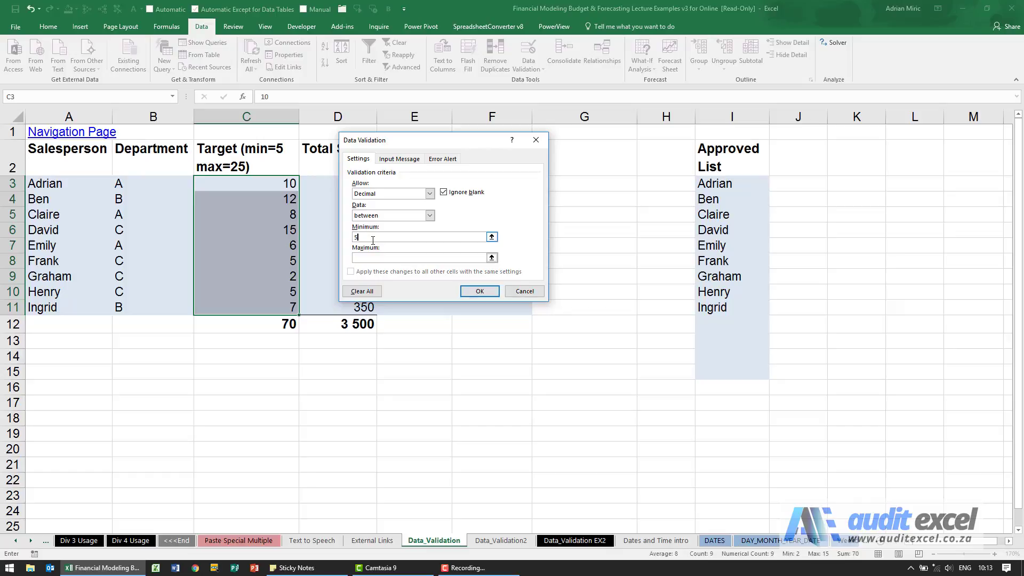
left_click(370, 257)
type("25")
left_click(480, 292)
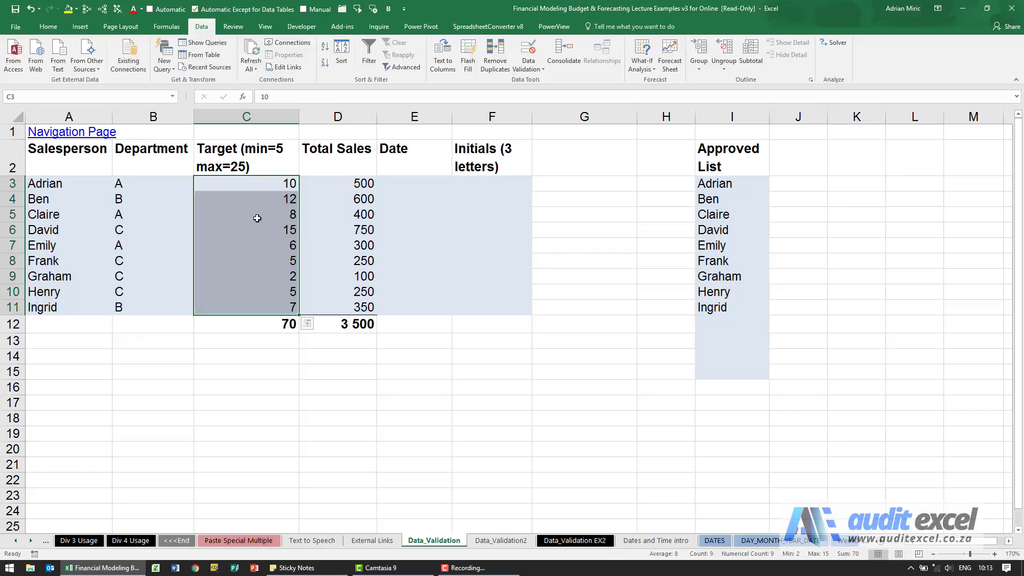
Step: Enter 6 as Ben's target in C4, then confirm an entry of 4 is rejected and cancelled
left_click(261, 201)
type("6")
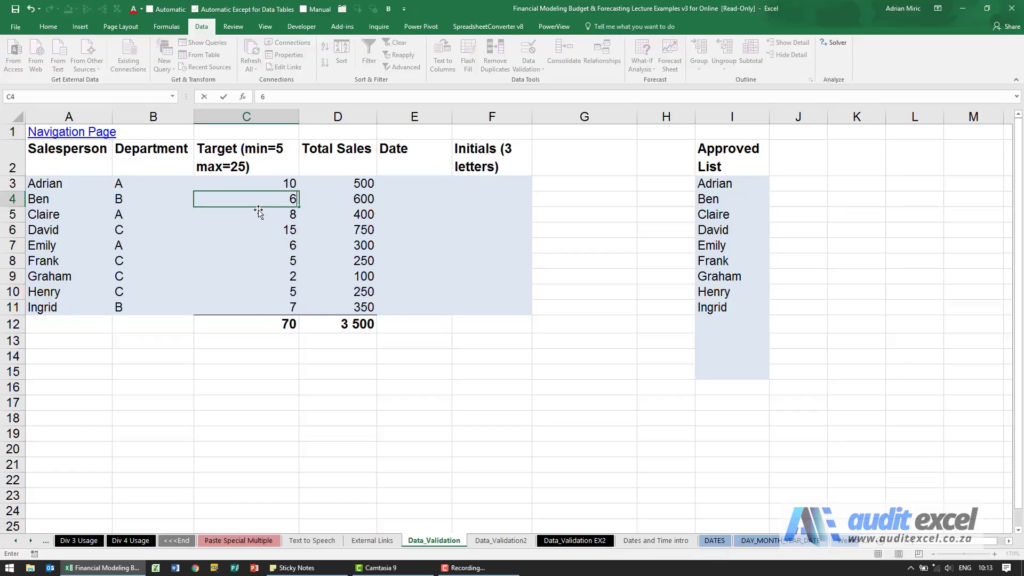
key("Return")
key("Up")
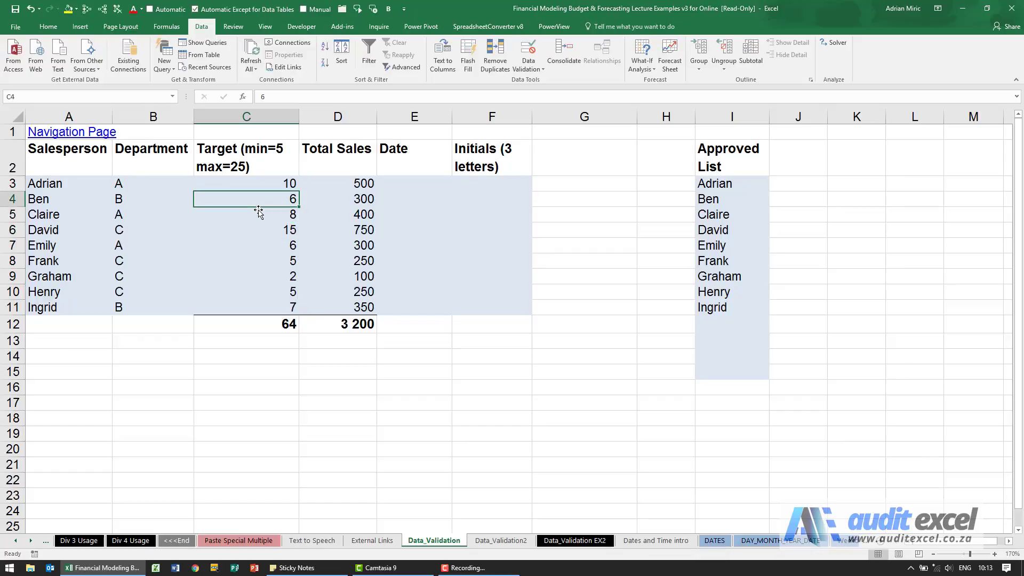
type("4")
key("Return")
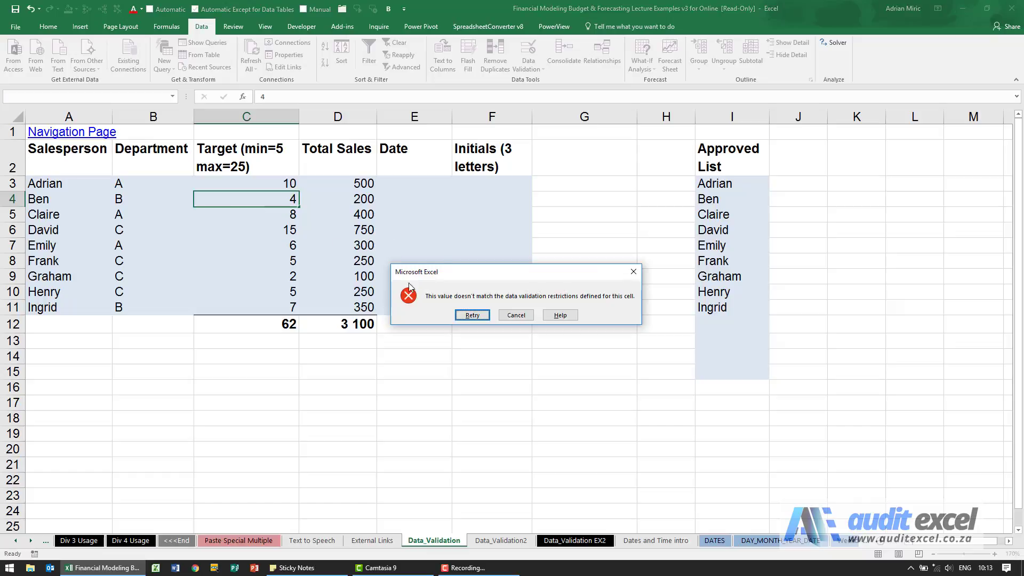
left_click(513, 317)
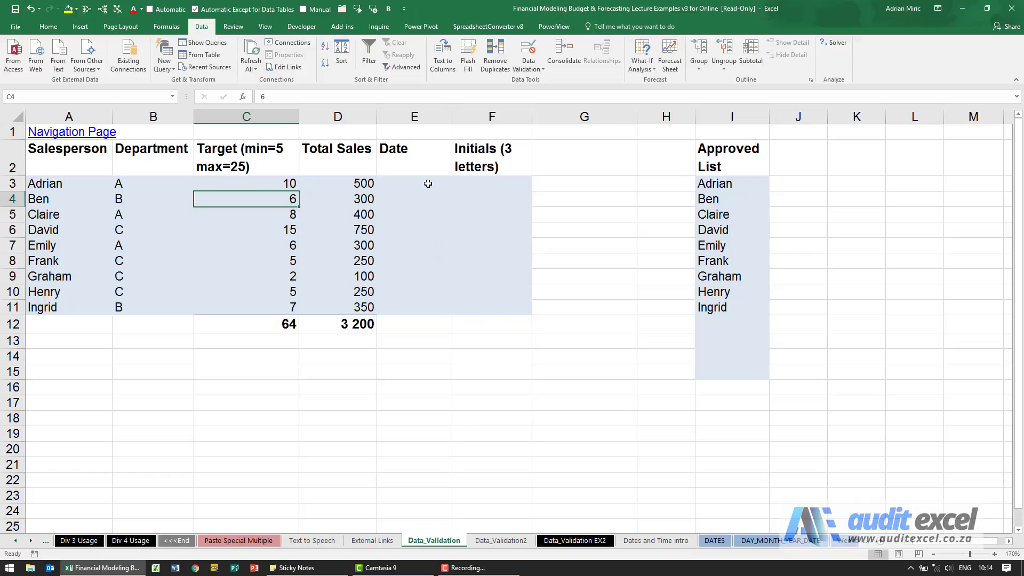
Step: Give E3:E11 a Date validation rule between start date 1 and end date 60000
left_click_drag(427, 183, 447, 315)
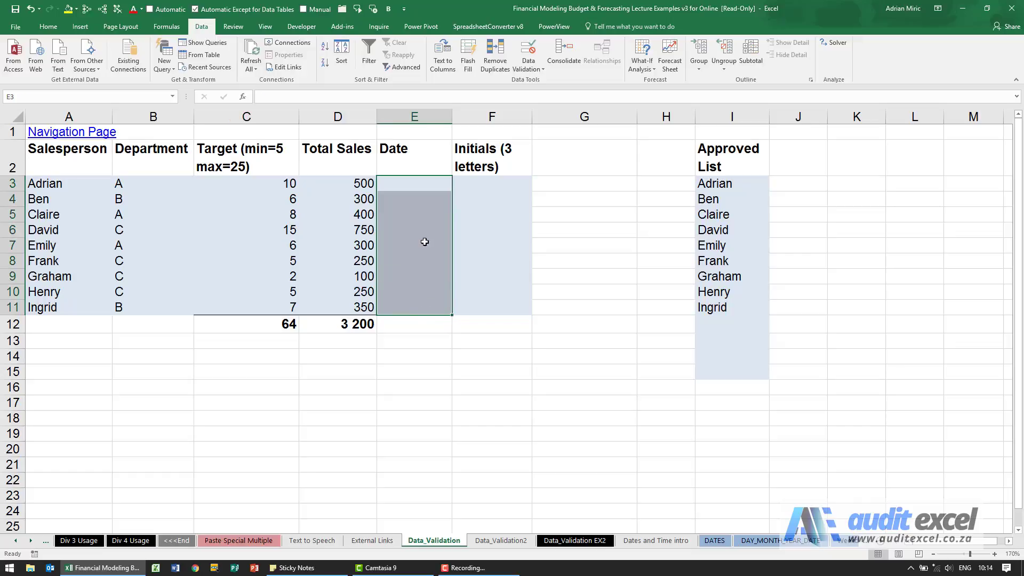
left_click(531, 53)
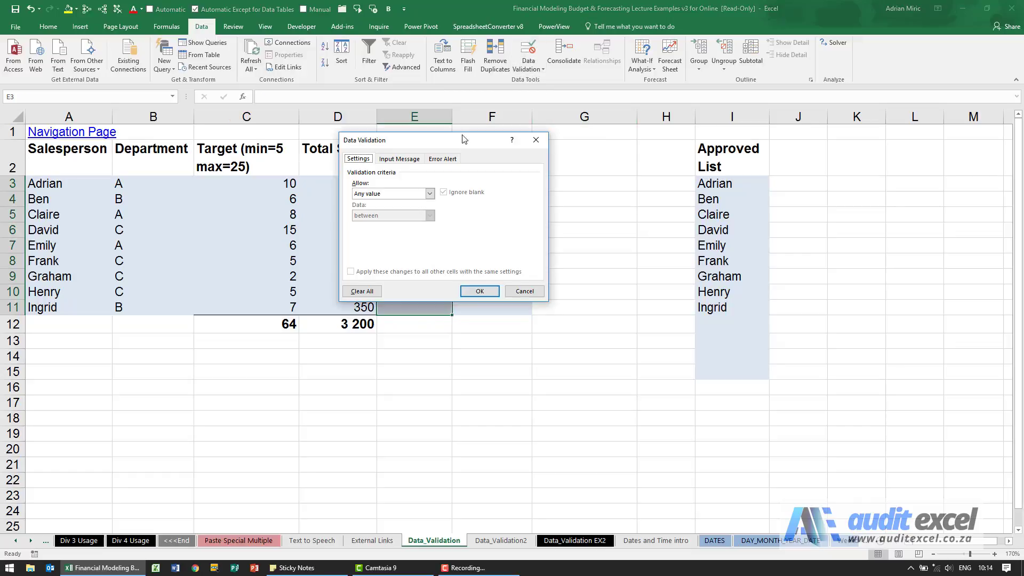
left_click_drag(462, 142, 621, 144)
left_click(592, 192)
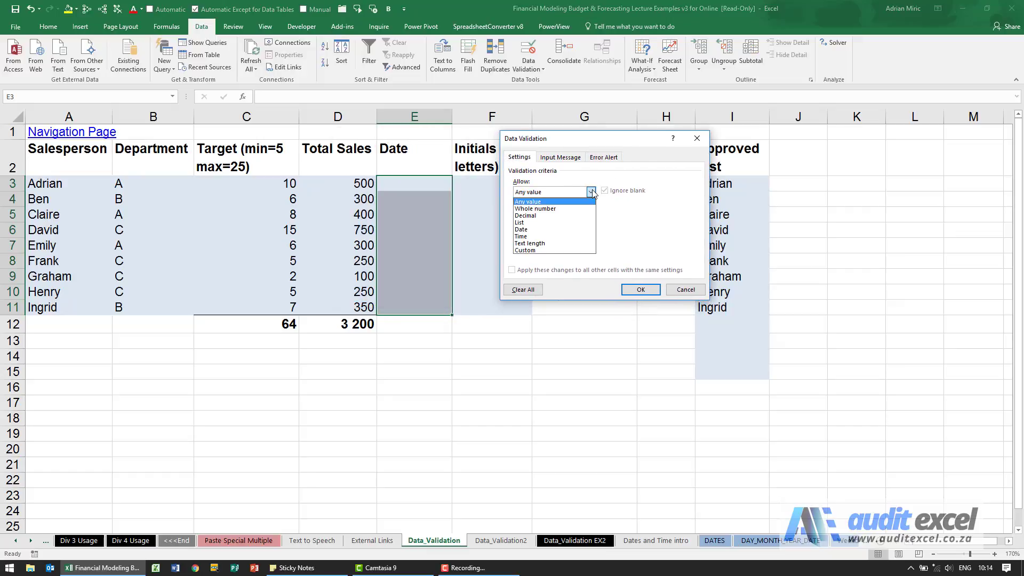
left_click(564, 235)
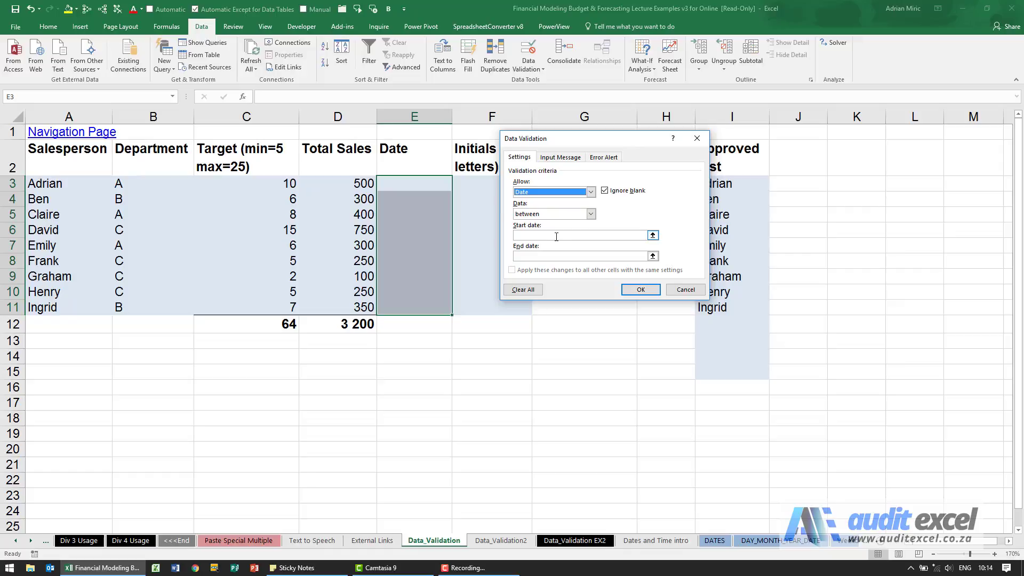
left_click(556, 237)
type("60000")
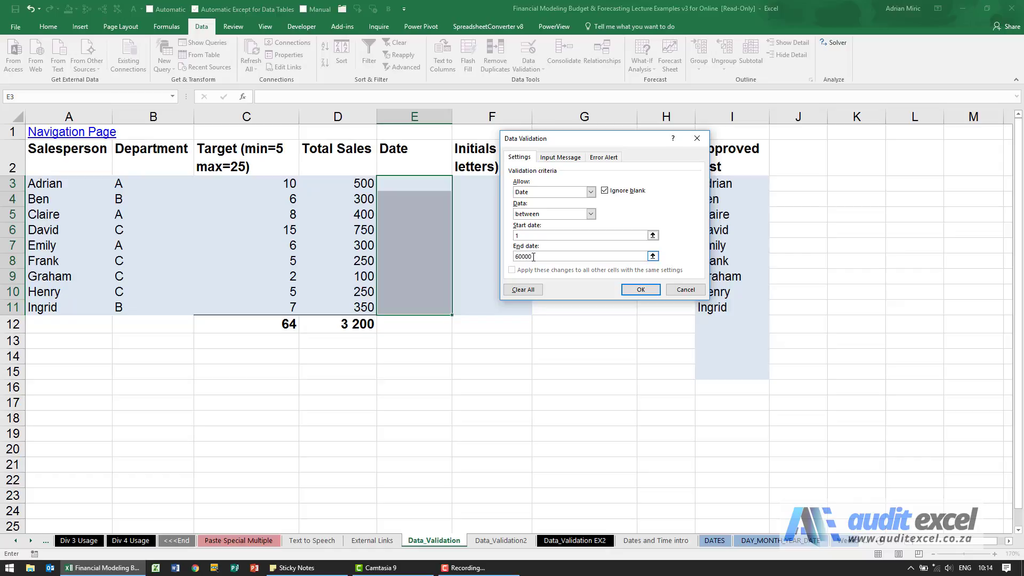
Step: Confirm the date rule and enter 18 June 1973 in E3
left_click(630, 288)
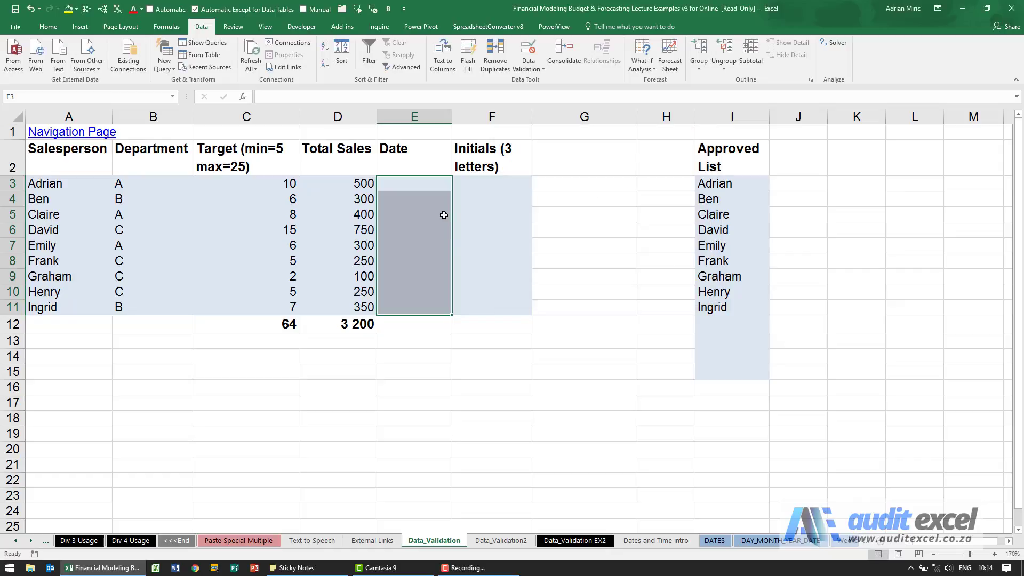
left_click(420, 190)
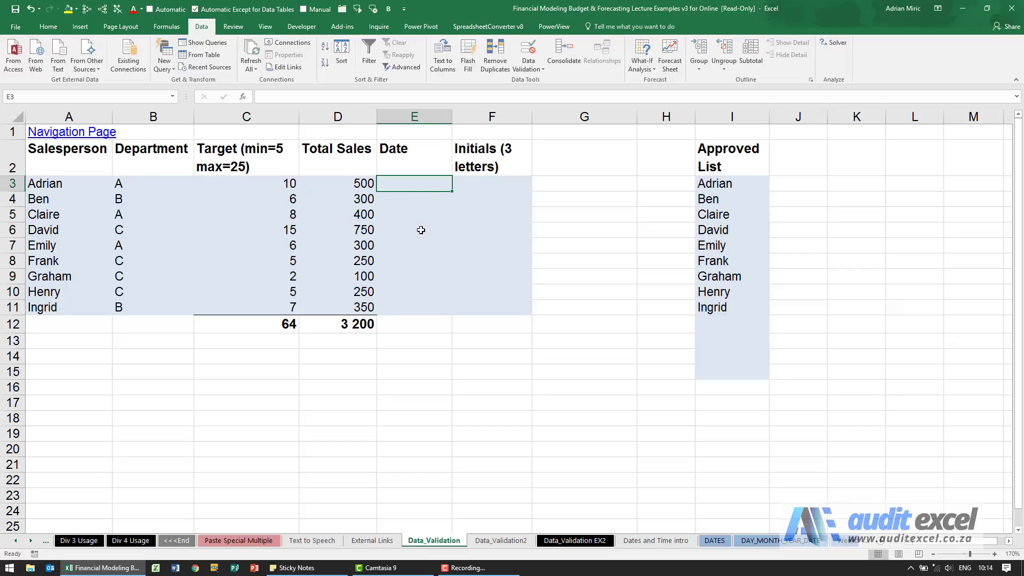
type("18 jun")
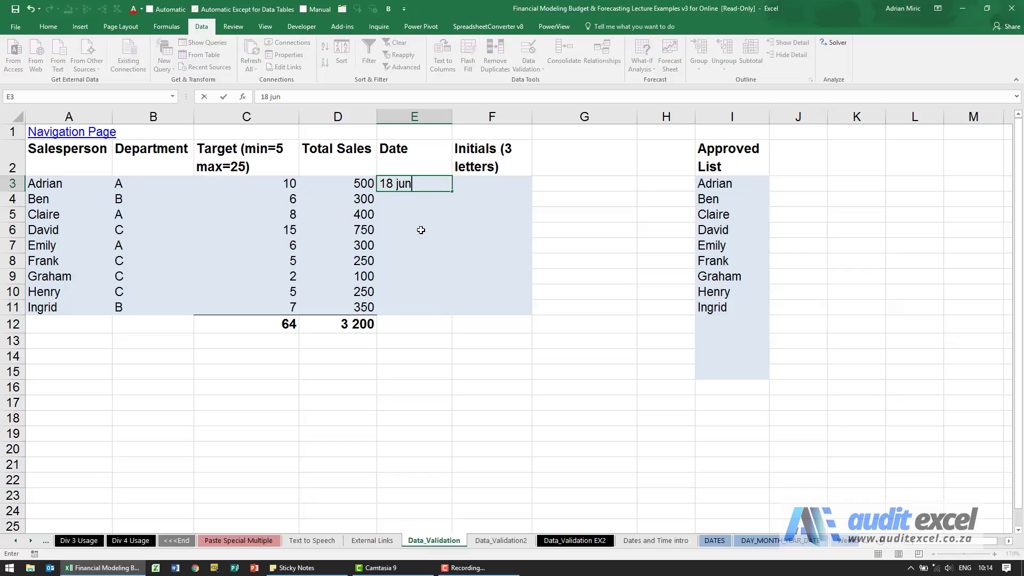
type("e 1973")
key("Return")
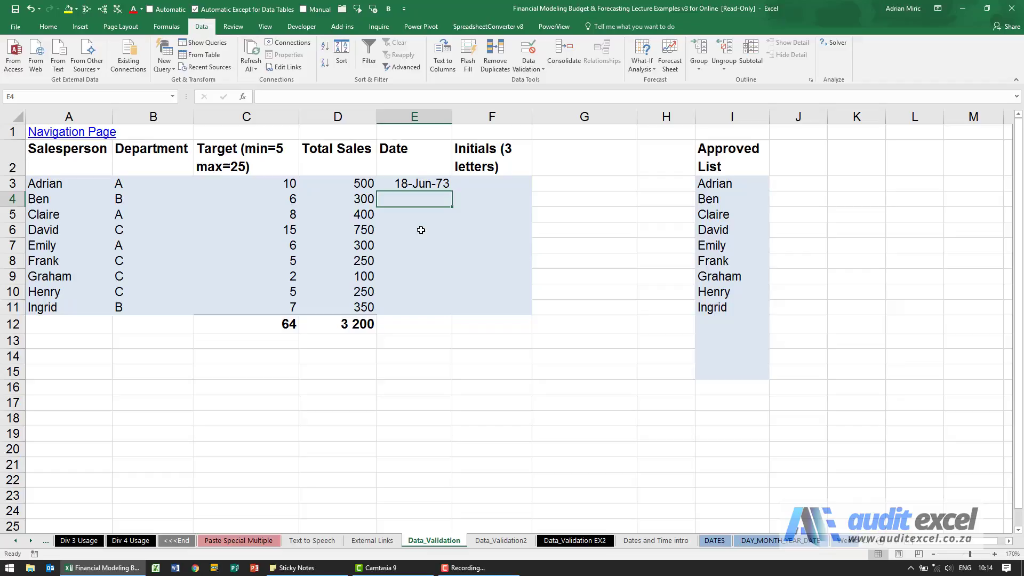
type("1973")
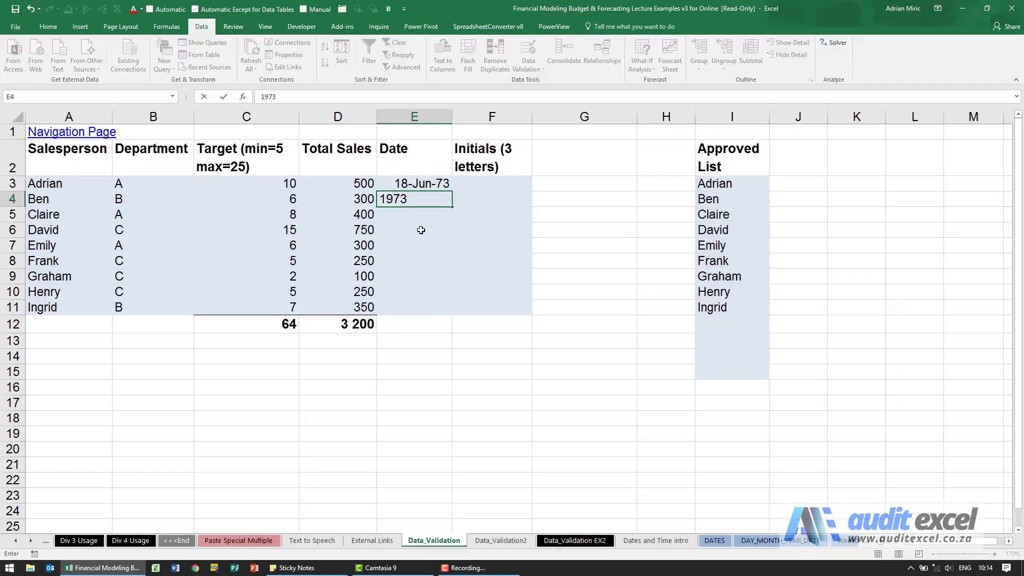
type("/06/18")
Step: Enter 1973/06/18 in E4, then cancel the rejected 18/06/1973 in E5
key("Return")
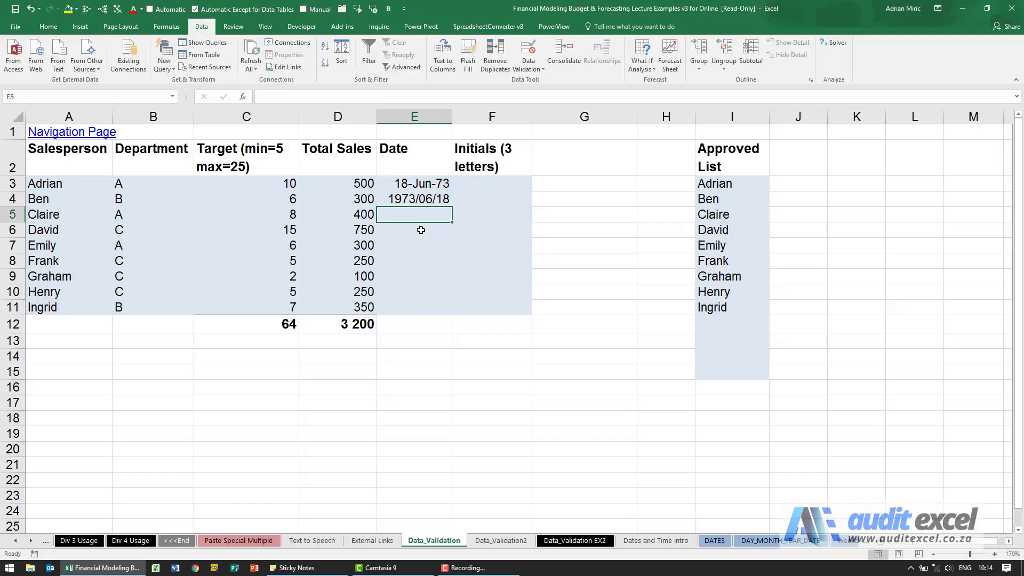
type("18/06")
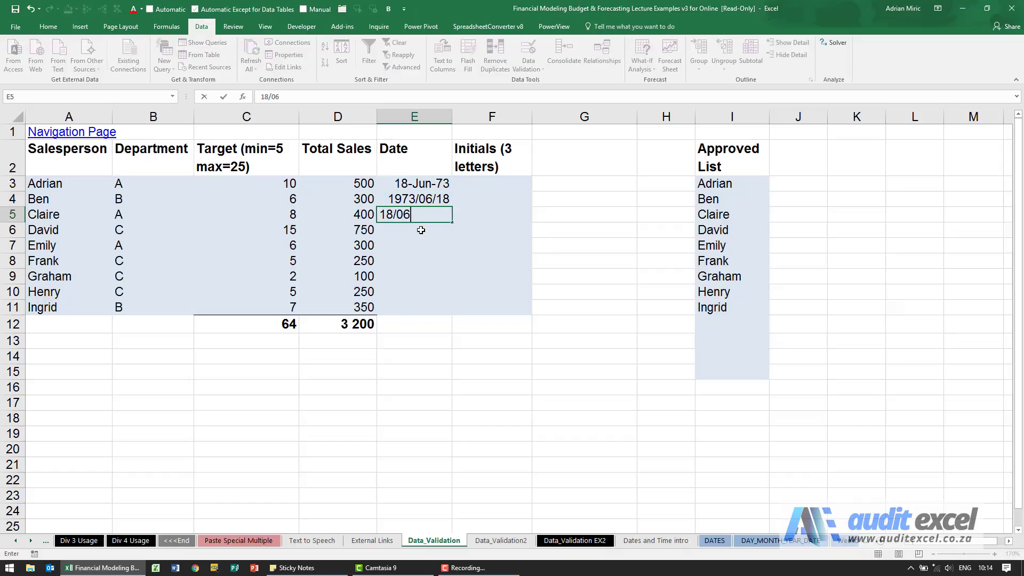
type("/1973")
key("Return")
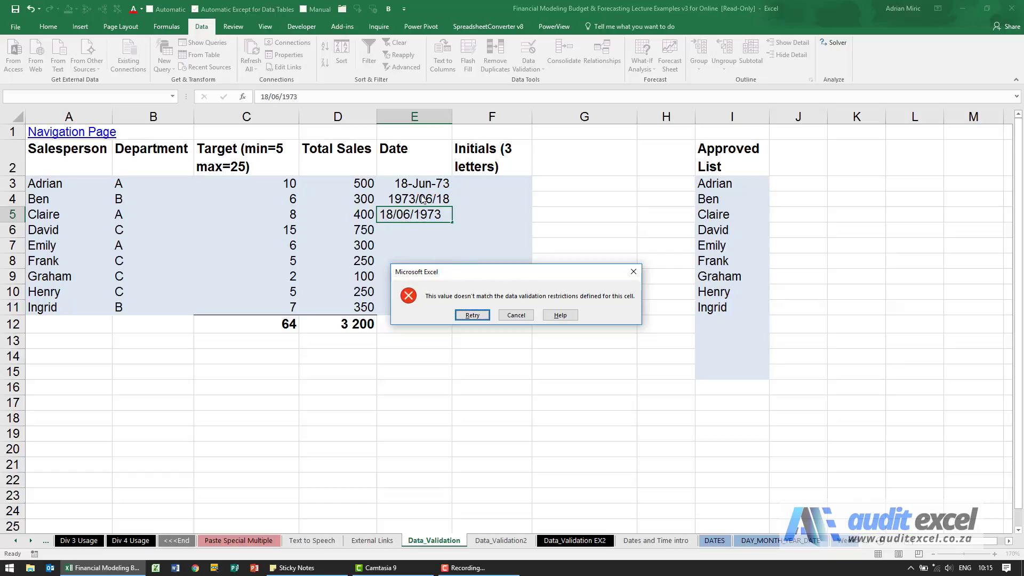
left_click(512, 316)
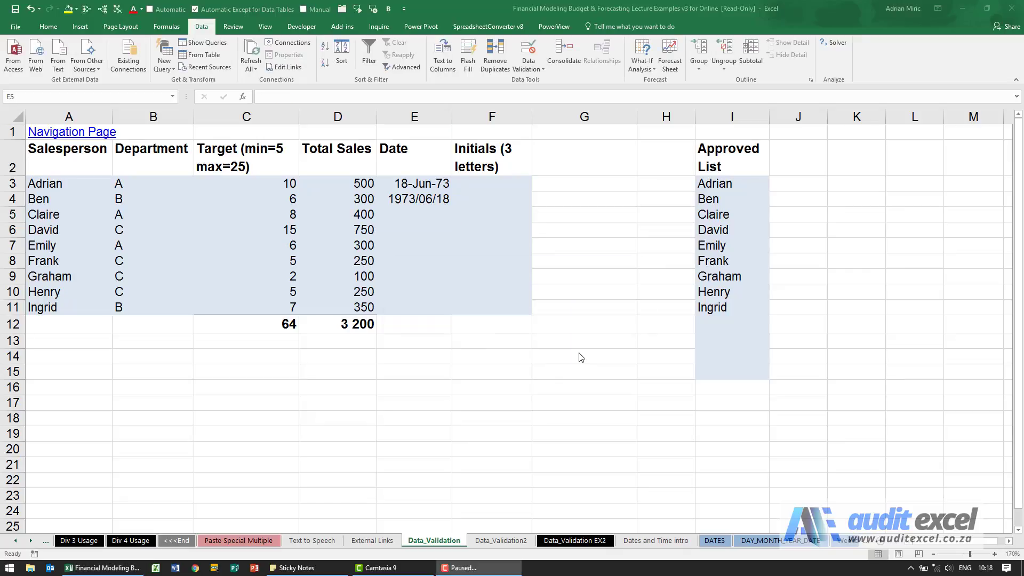
Step: Give F3 a Text length validation rule requiring length equal to 3
left_click(485, 215)
left_click(484, 187)
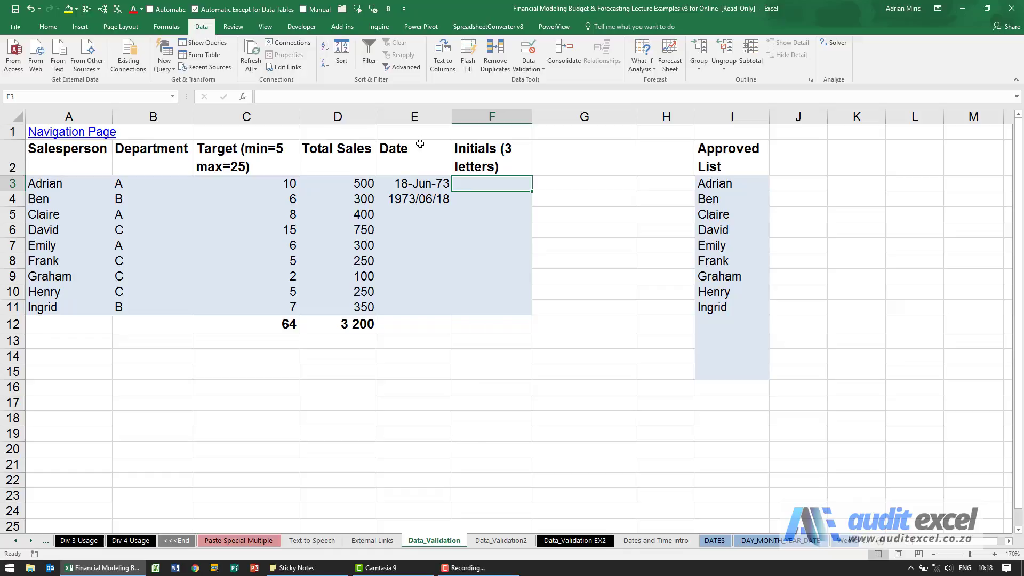
left_click(529, 65)
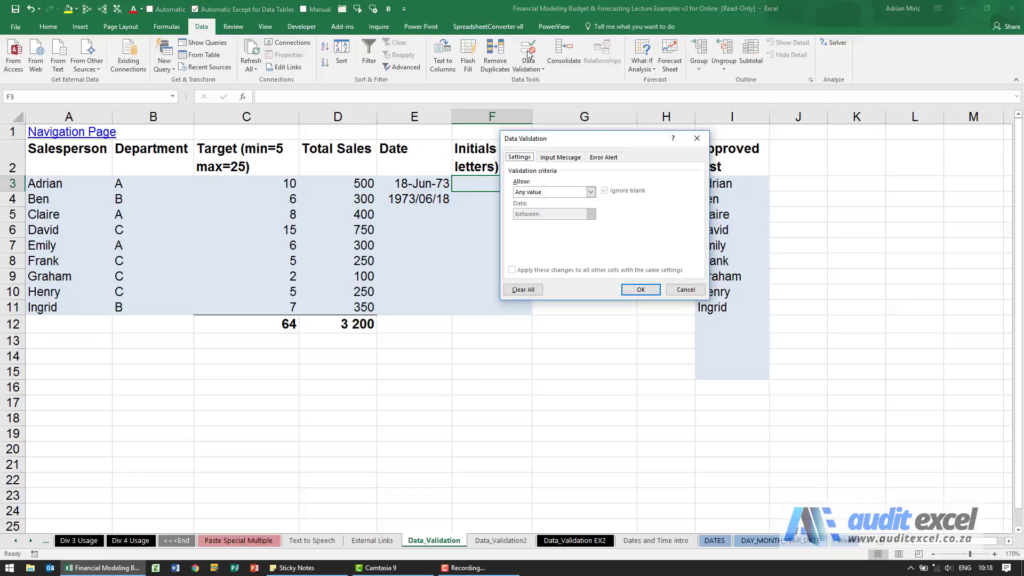
left_click(592, 192)
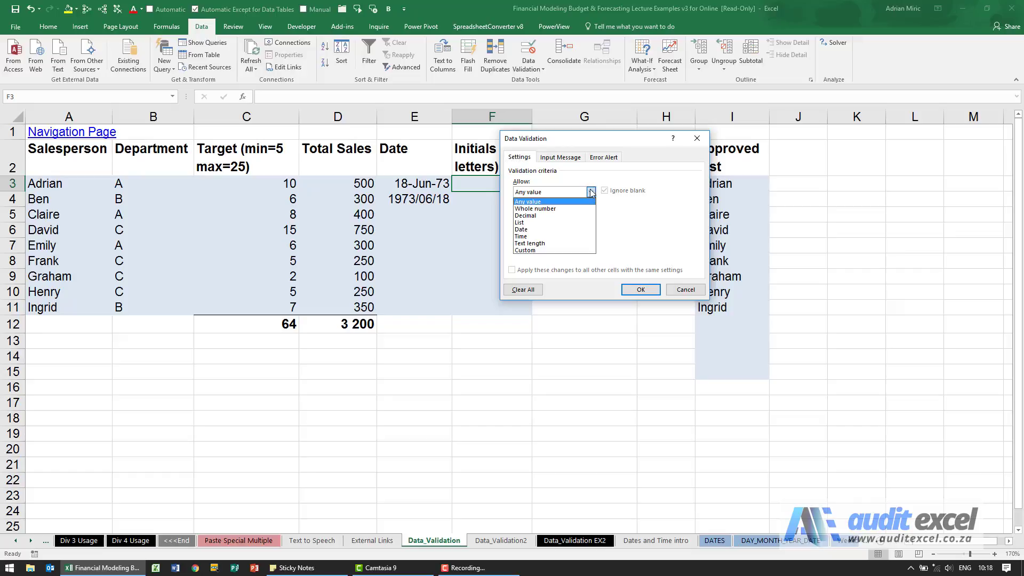
left_click(559, 244)
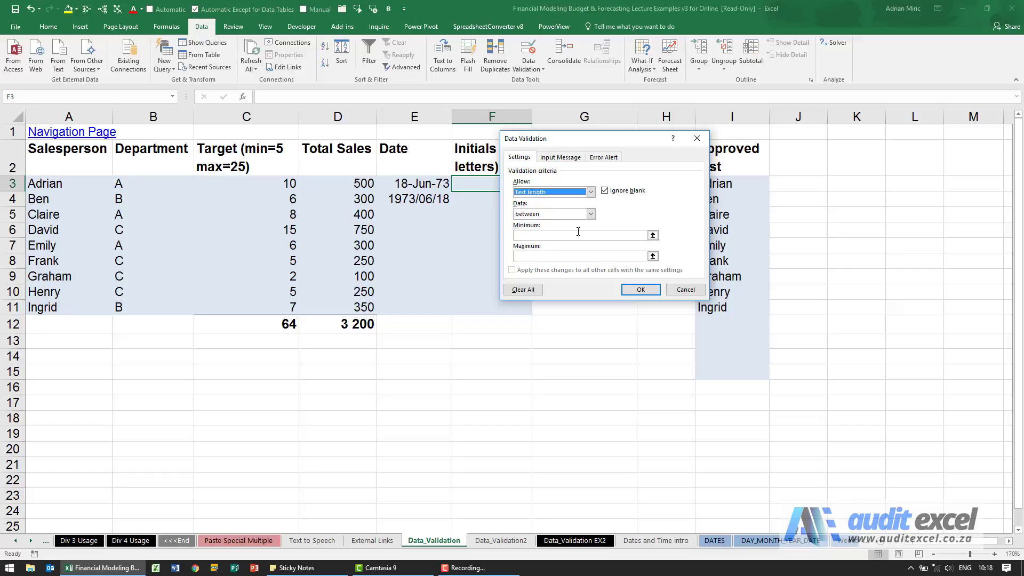
left_click(590, 214)
left_click(573, 240)
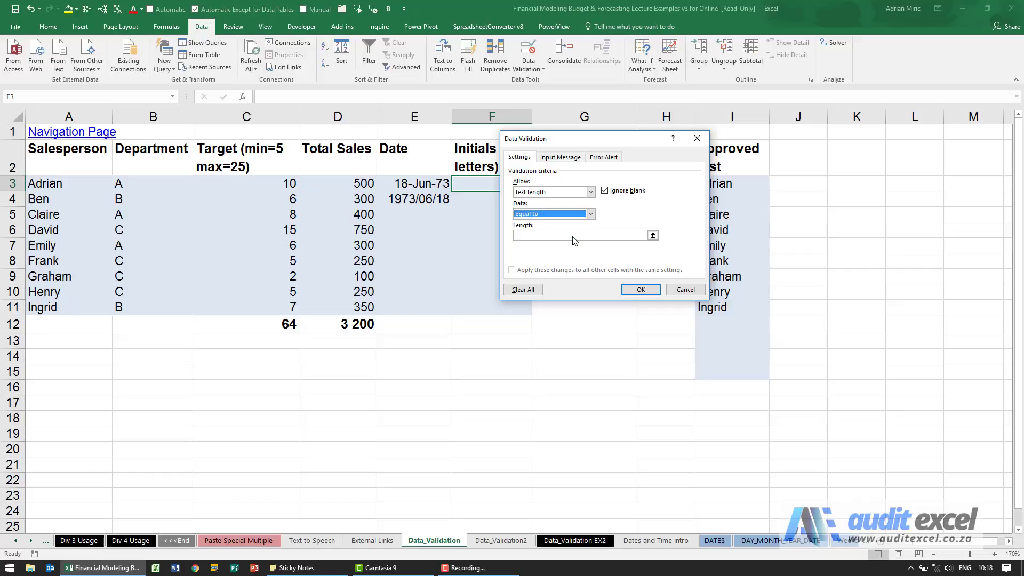
left_click(563, 237)
type("3")
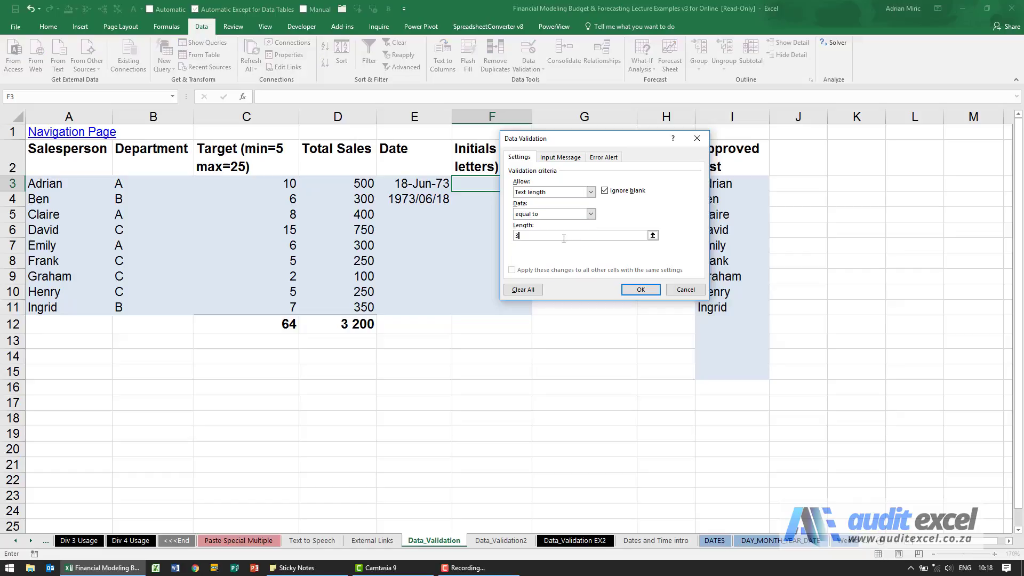
left_click(637, 291)
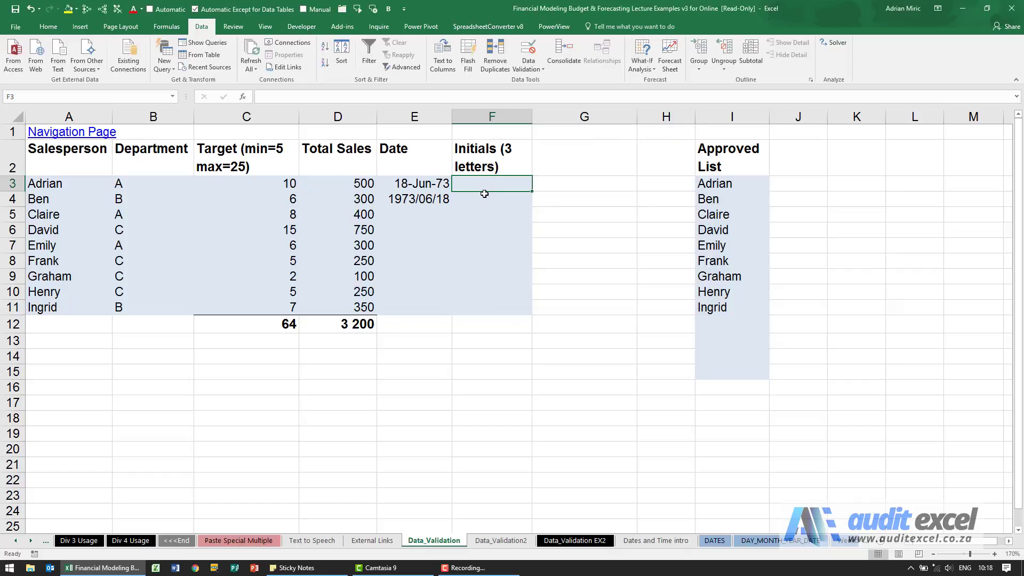
type("APM")
Step: Enter APM in F3, then re-enter two-letter AM to trigger the validation error
key("Return")
key("Up")
type("AM")
key("Return")
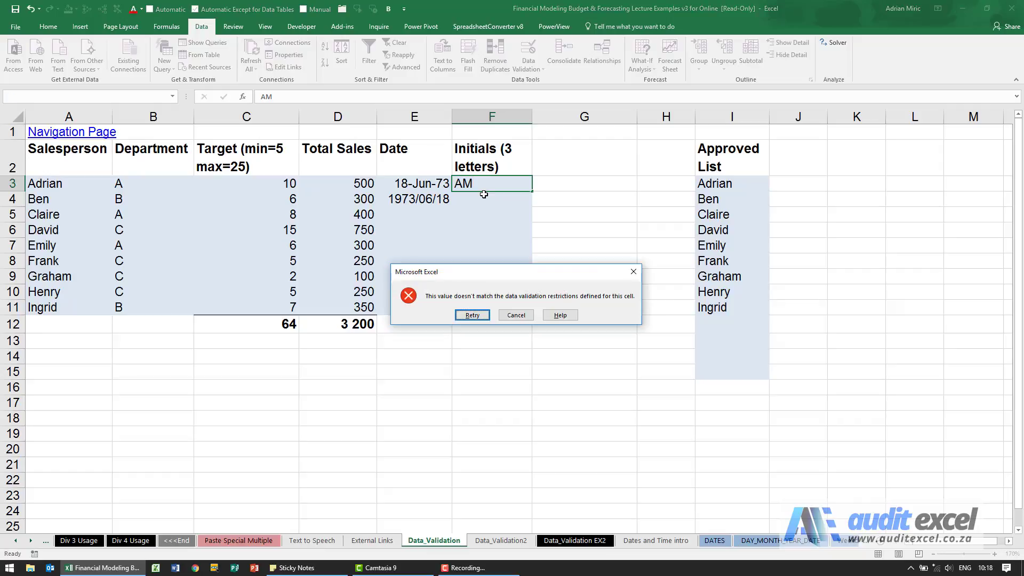